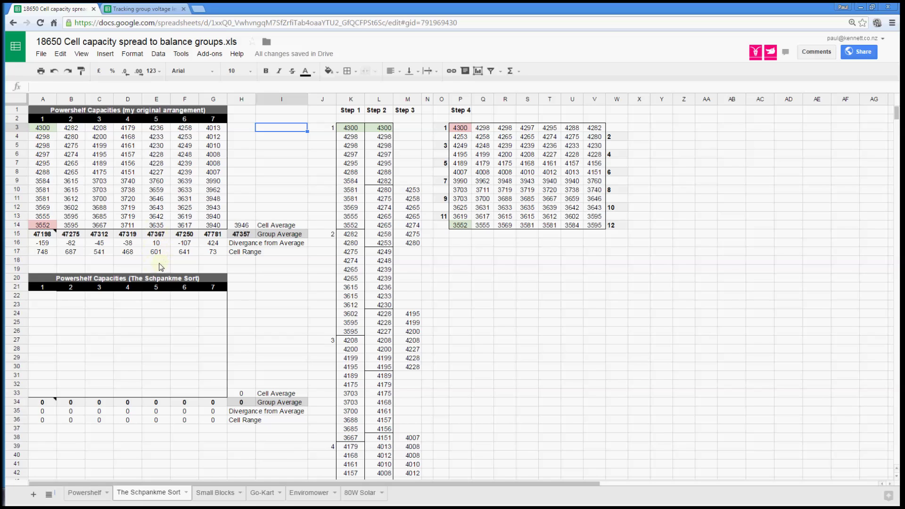
Inspect the original capacity table, checking the 4300 and the 3552 in A14.
{"action": "left_click", "coordinate": [39, 128]}
{"action": "left_click", "coordinate": [204, 226], "text": "shift"}
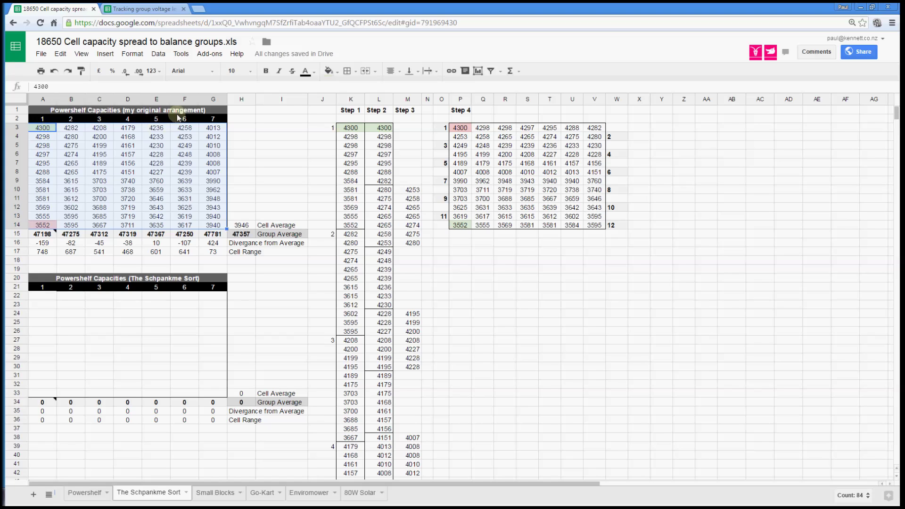
{"action": "left_click", "coordinate": [46, 225]}
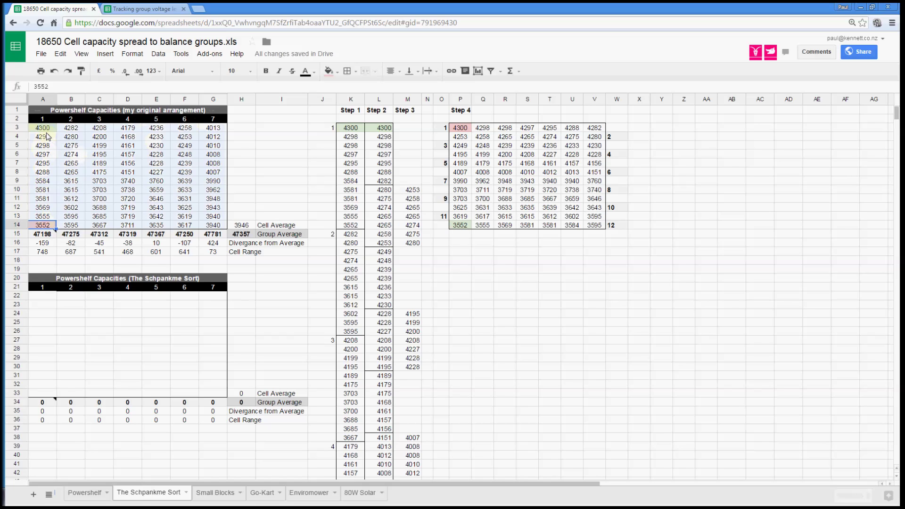
{"action": "left_click_drag", "start_coordinate": [47, 135], "coordinate": [51, 230]}
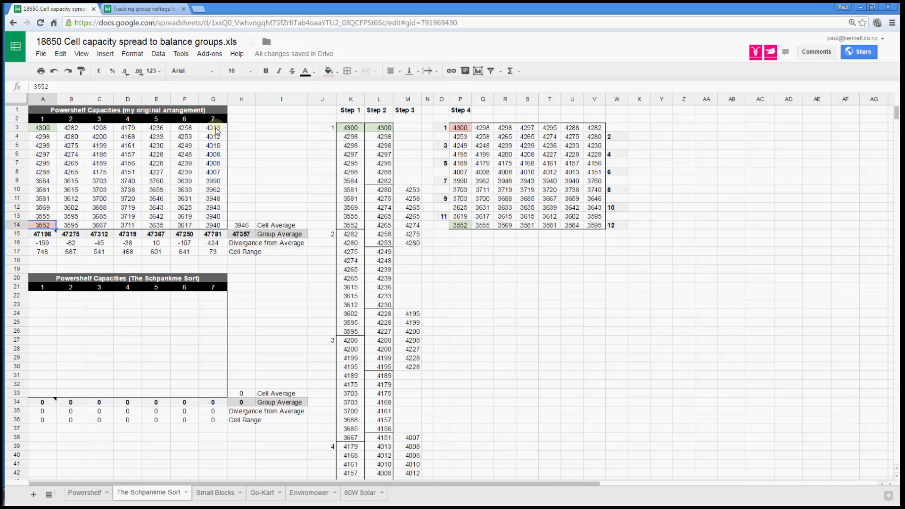
{"action": "left_click_drag", "start_coordinate": [41, 129], "coordinate": [214, 225]}
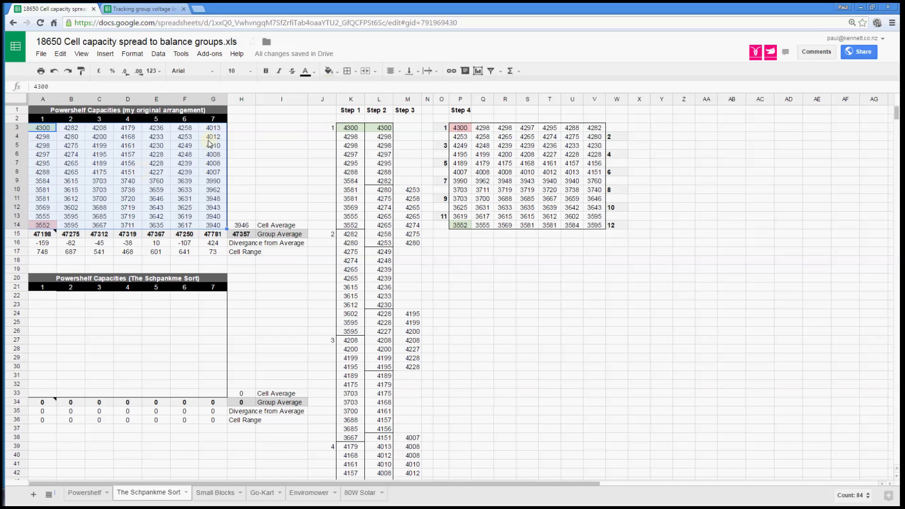
Compare the Step 4 grid with the original capacity table, checking 4228 in E6.
{"action": "left_click", "coordinate": [460, 128]}
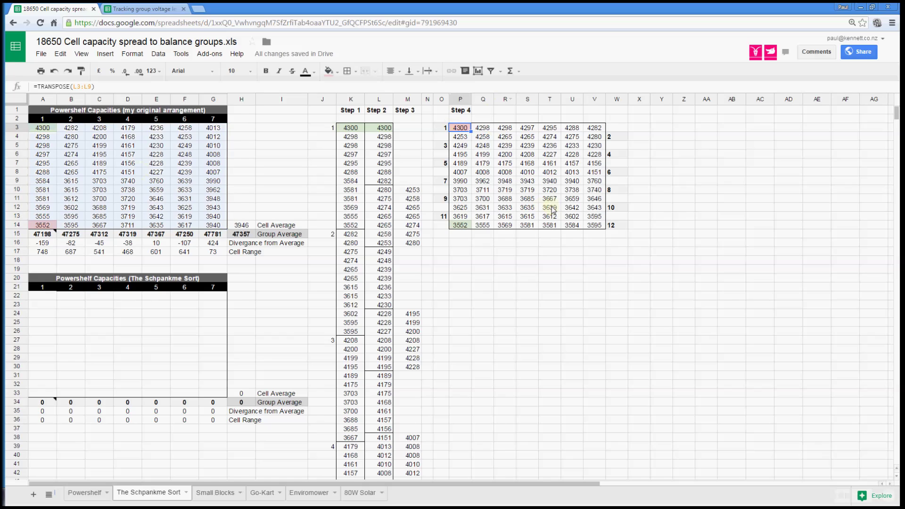
{"action": "left_click", "coordinate": [594, 225], "text": "shift"}
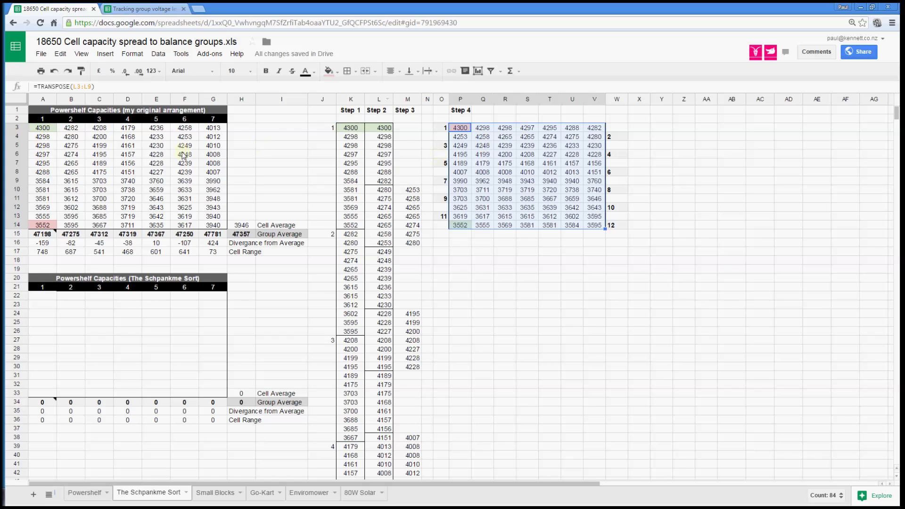
{"action": "left_click", "coordinate": [152, 154]}
{"action": "left_click_drag", "start_coordinate": [42, 128], "coordinate": [211, 229]}
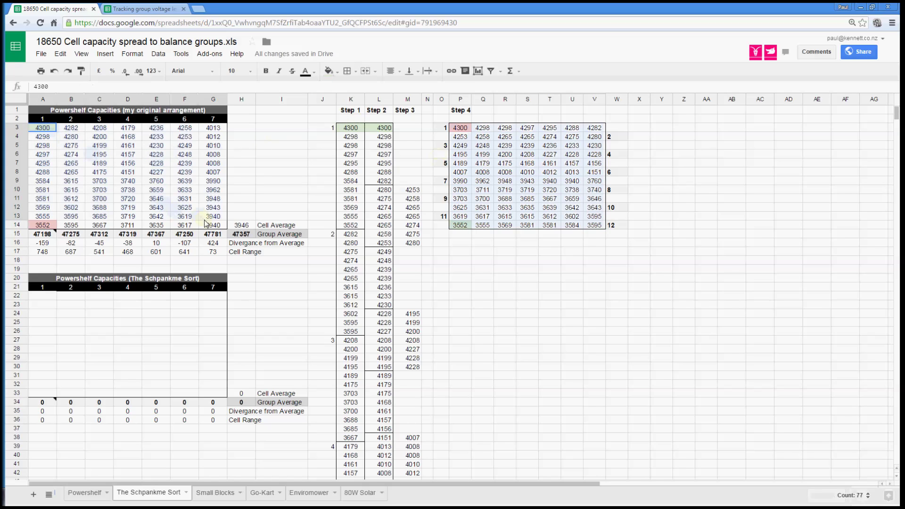
{"action": "left_click_drag", "start_coordinate": [42, 128], "coordinate": [216, 227]}
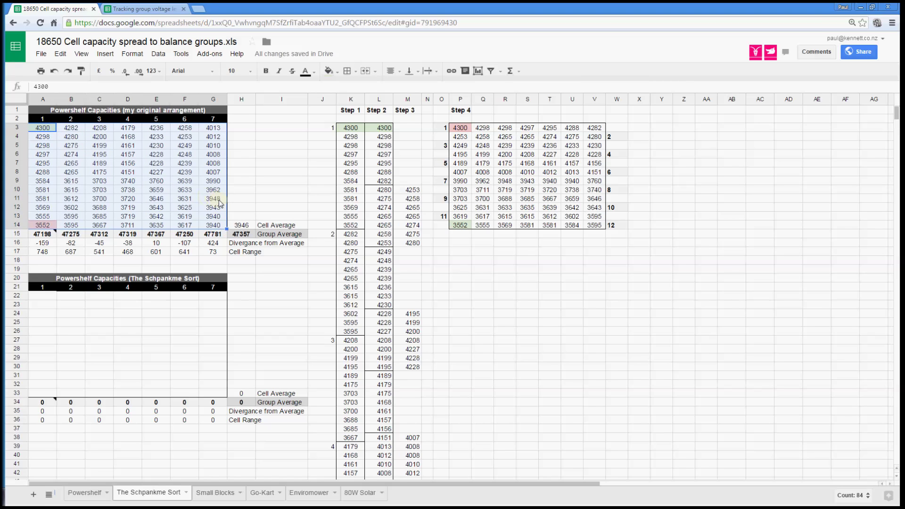
{"action": "left_click_drag", "start_coordinate": [457, 131], "coordinate": [596, 229]}
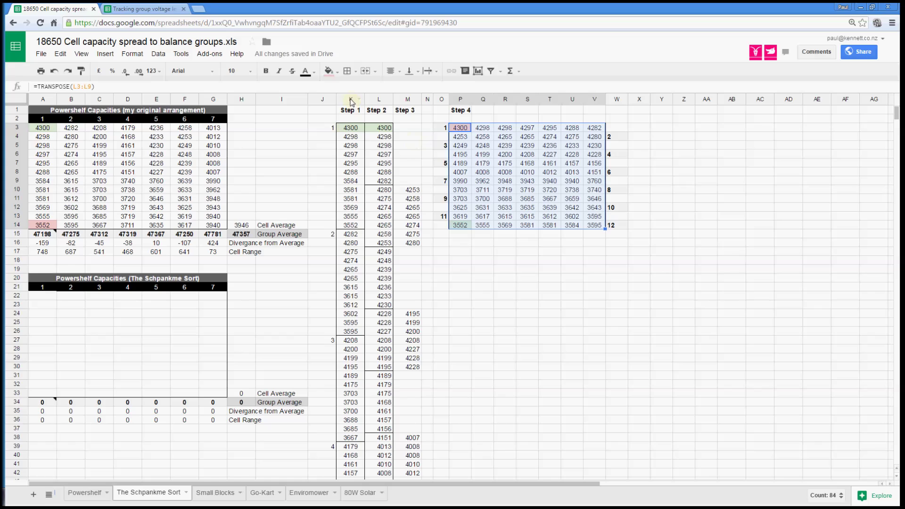
Review the Step 1 column and its K3 formula against column A's values.
{"action": "left_click", "coordinate": [351, 100]}
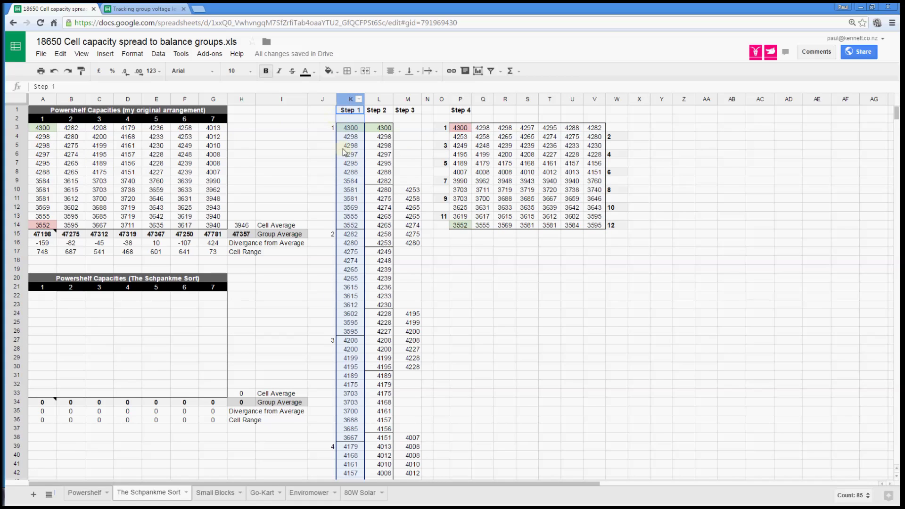
{"action": "left_click", "coordinate": [48, 130]}
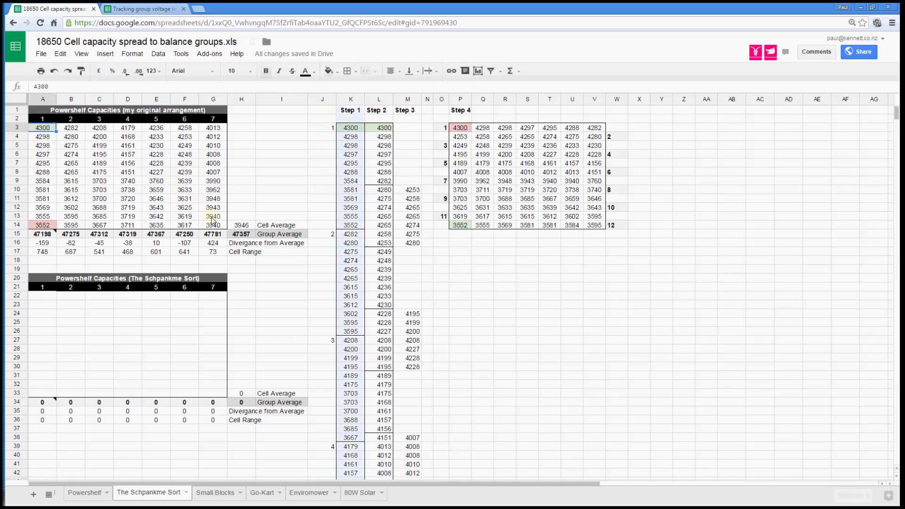
{"action": "left_click", "coordinate": [43, 217], "text": "shift"}
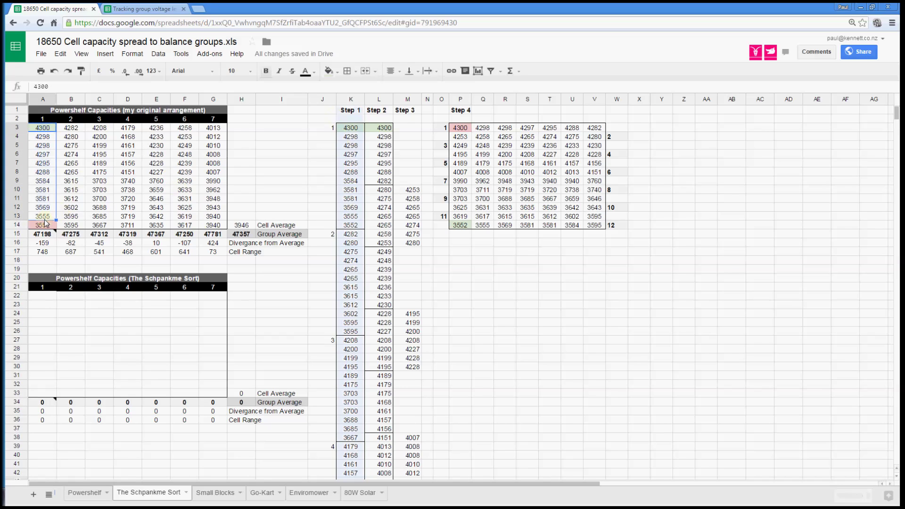
{"action": "left_click", "coordinate": [351, 129]}
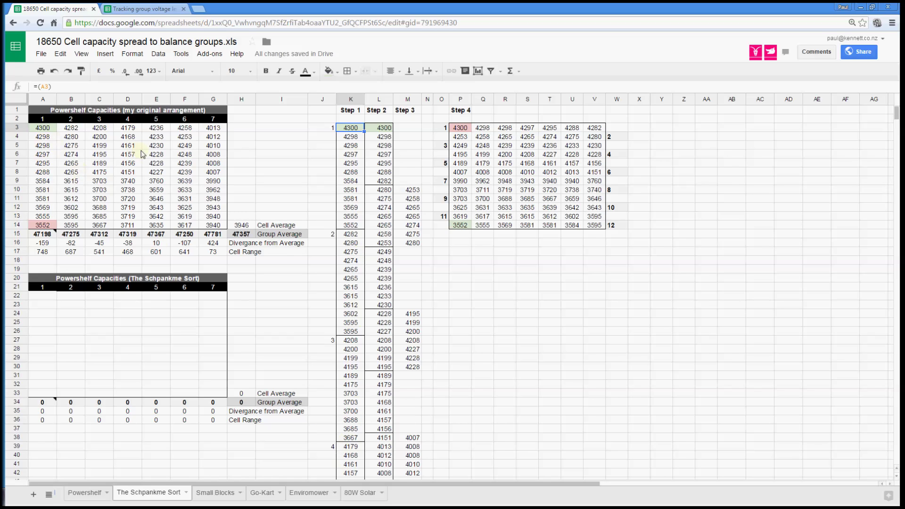
{"action": "scroll", "coordinate": [357, 161], "scroll_direction": "down", "scroll_amount": 3}
{"action": "scroll", "coordinate": [357, 161], "scroll_direction": "down", "scroll_amount": 10}
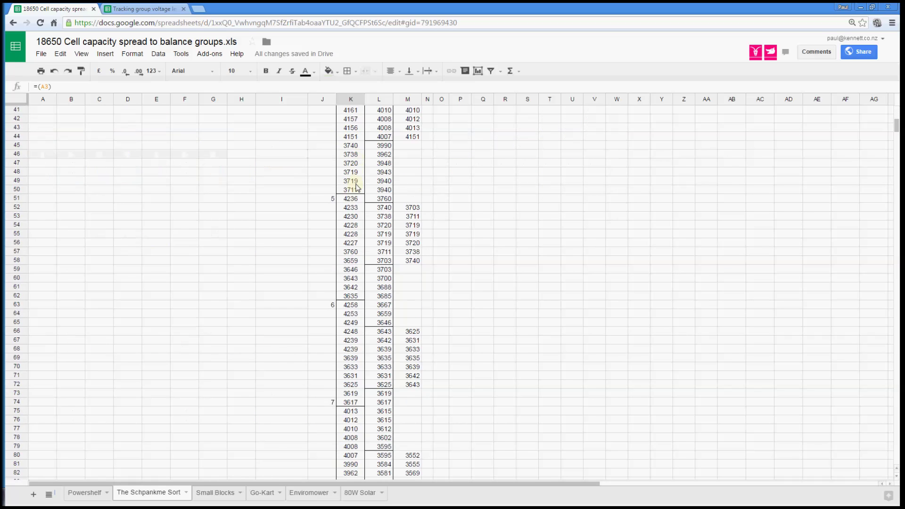
{"action": "scroll", "coordinate": [354, 203], "scroll_direction": "up", "scroll_amount": 9}
{"action": "scroll", "coordinate": [357, 206], "scroll_direction": "up", "scroll_amount": 6}
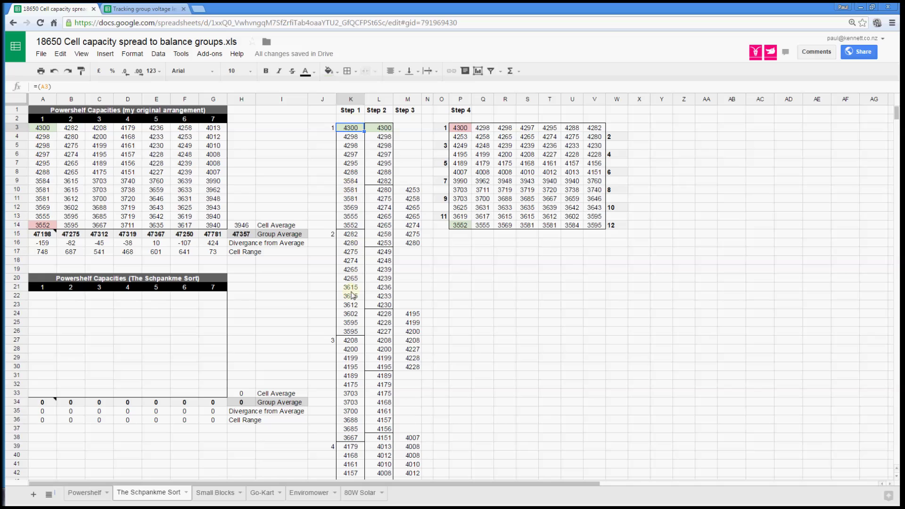
Check the descending sort formula in L3 and the smallest sorted value 3552 in L86.
{"action": "left_click", "coordinate": [382, 130]}
{"action": "scroll", "coordinate": [382, 142], "scroll_direction": "down", "scroll_amount": 15}
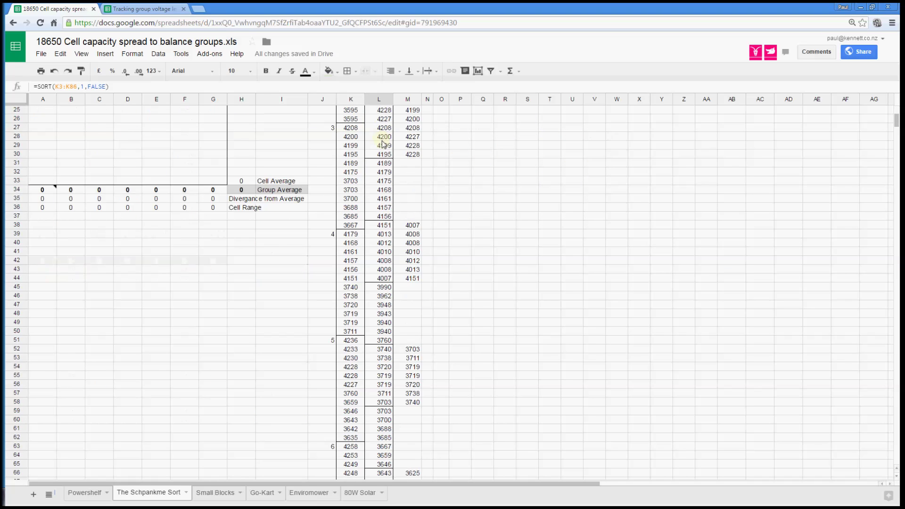
{"action": "left_click", "coordinate": [383, 226]}
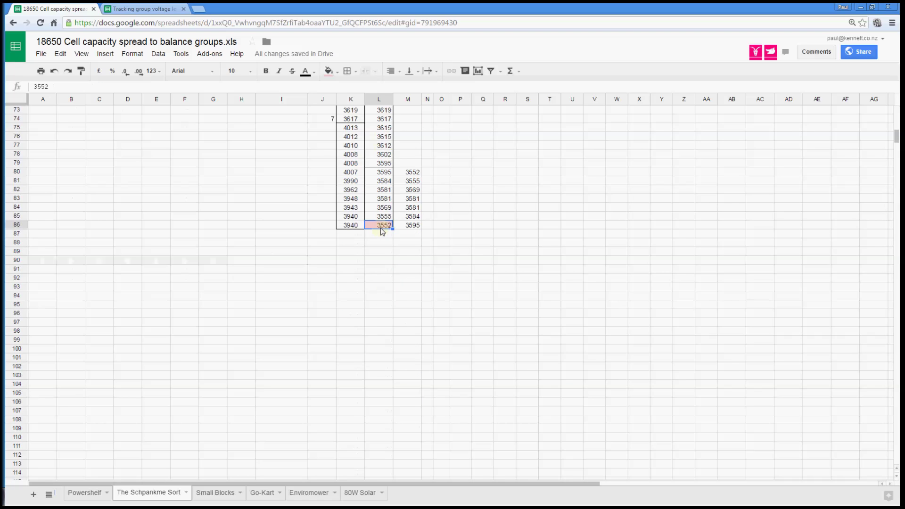
{"action": "scroll", "coordinate": [383, 230], "scroll_direction": "up", "scroll_amount": 15}
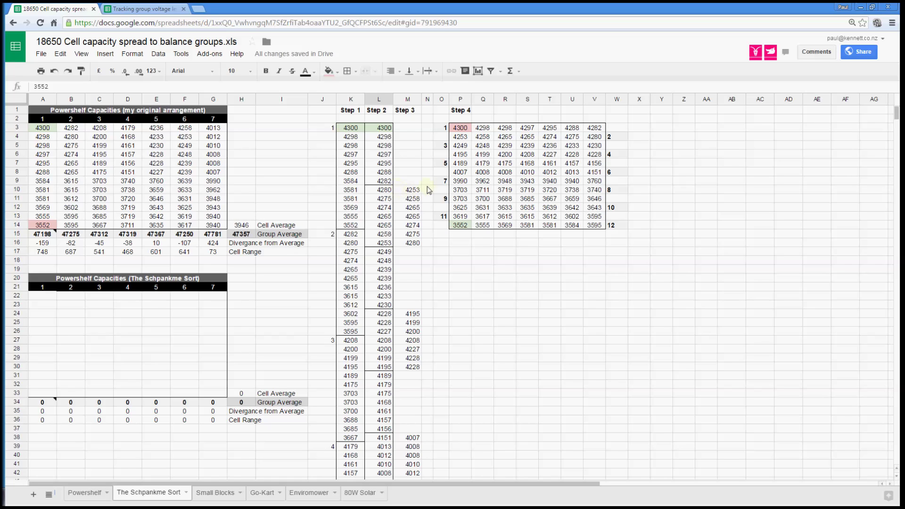
Examine the second group, starting at 4280, and the ascending sort formula in M10.
{"action": "left_click", "coordinate": [405, 191]}
{"action": "left_click", "coordinate": [383, 191]}
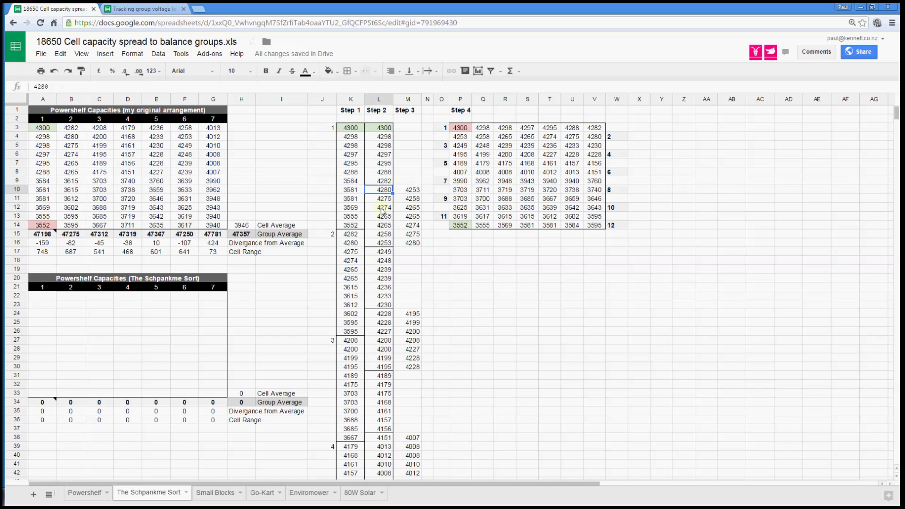
{"action": "left_click", "coordinate": [380, 245], "text": "shift"}
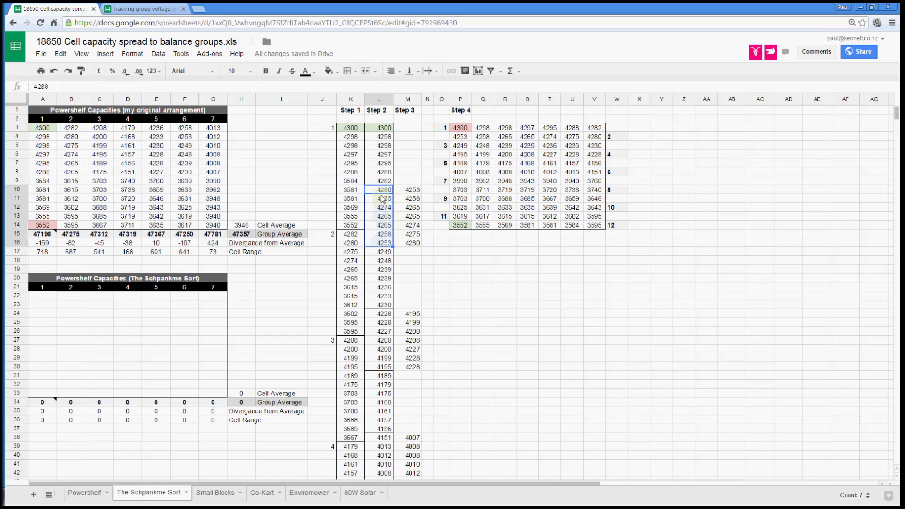
{"action": "left_click", "coordinate": [408, 193]}
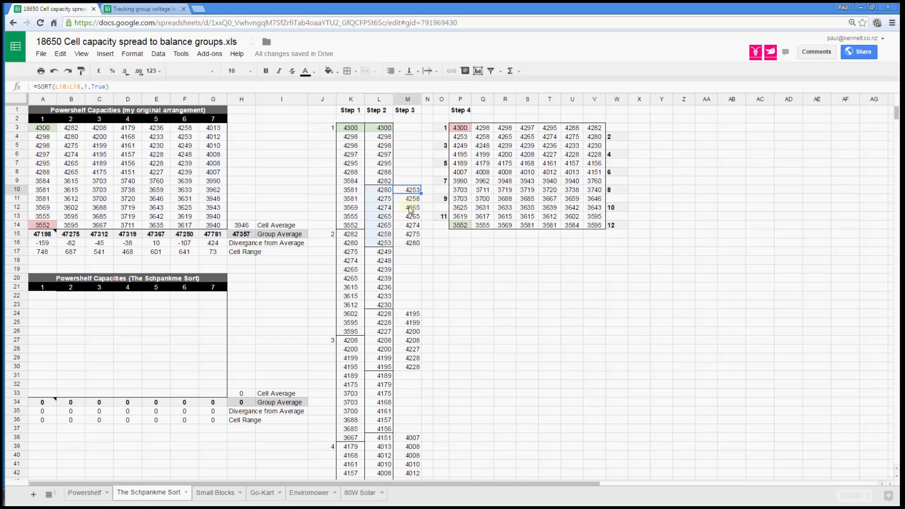
{"action": "left_click", "coordinate": [411, 245]}
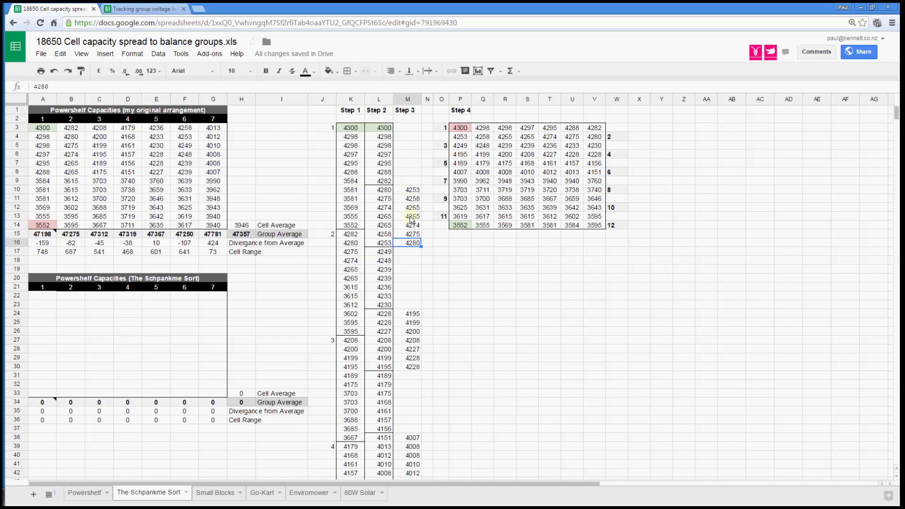
Review the re-sorted group M24:M30, the following gap cell and 4013 in M43.
{"action": "left_click_drag", "start_coordinate": [412, 315], "coordinate": [409, 367]}
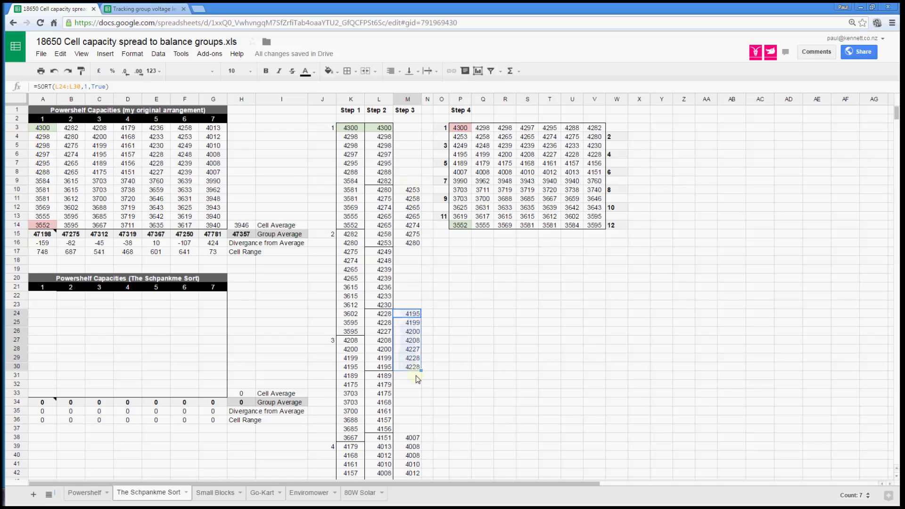
{"action": "scroll", "coordinate": [413, 377], "scroll_direction": "down", "scroll_amount": 3}
{"action": "left_click", "coordinate": [408, 357]}
{"action": "left_click", "coordinate": [412, 414]}
{"action": "scroll", "coordinate": [415, 377], "scroll_direction": "down", "scroll_amount": 15}
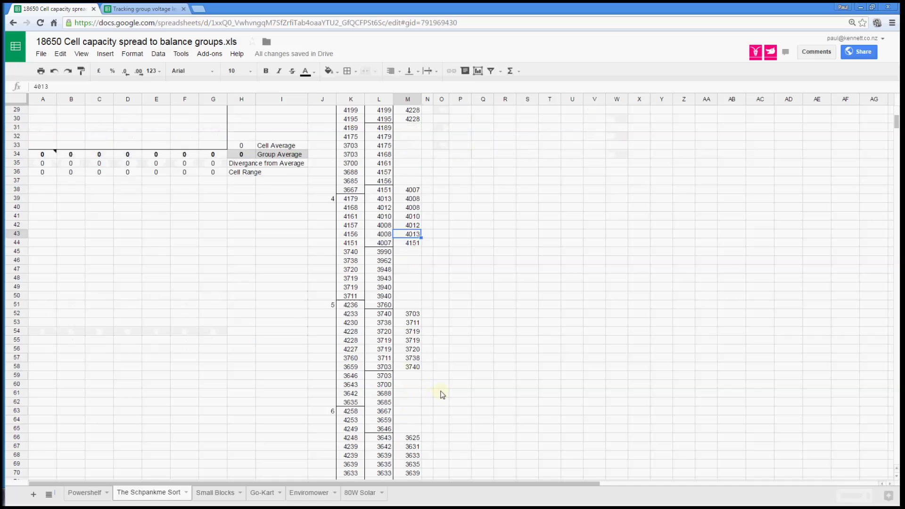
{"action": "scroll", "coordinate": [413, 386], "scroll_direction": "up", "scroll_amount": 7}
{"action": "scroll", "coordinate": [412, 390], "scroll_direction": "up", "scroll_amount": 9}
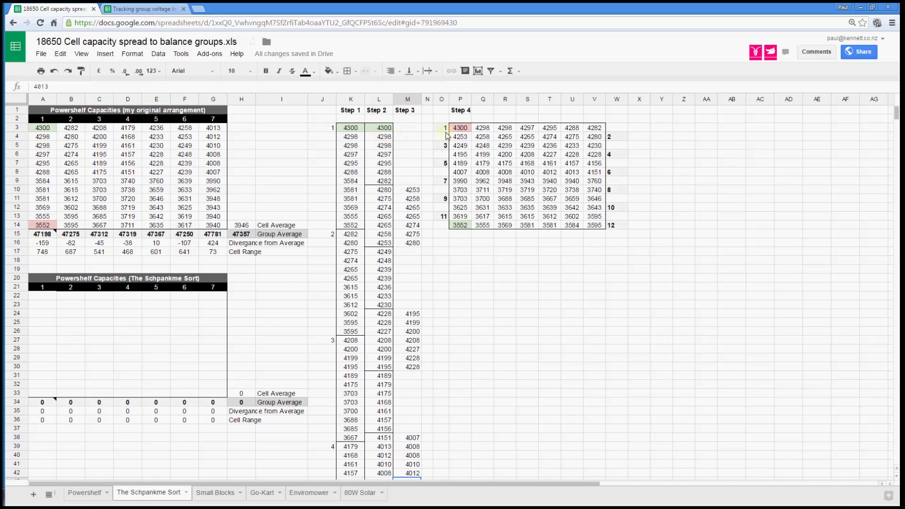
Compare the transpose formula in P3 with the sorted values L3:L9.
{"action": "left_click", "coordinate": [460, 128]}
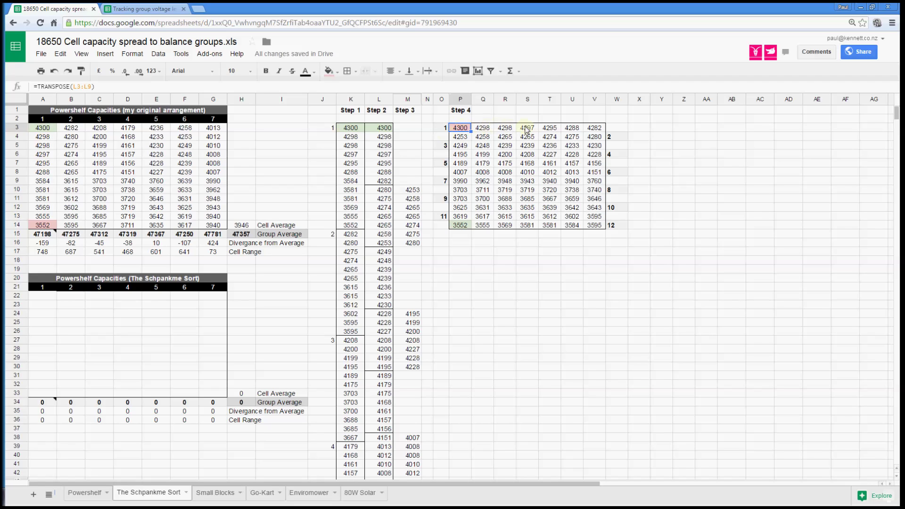
{"action": "left_click", "coordinate": [383, 129]}
{"action": "left_click_drag", "start_coordinate": [383, 174], "coordinate": [384, 184]}
{"action": "left_click_drag", "start_coordinate": [467, 129], "coordinate": [596, 130]}
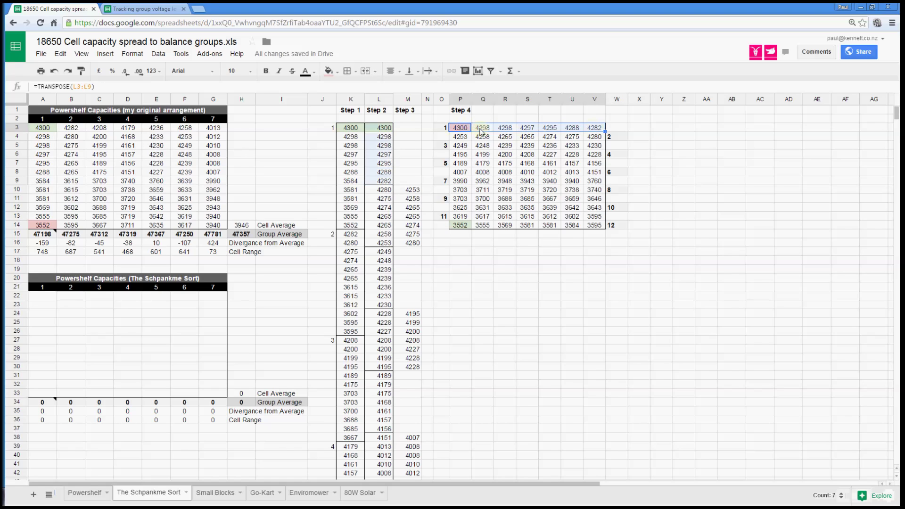
{"action": "left_click", "coordinate": [390, 131]}
Check each value along the first Step 4 row, including 4297 and 4282.
{"action": "left_click", "coordinate": [456, 131]}
{"action": "left_click", "coordinate": [481, 129]}
{"action": "left_click", "coordinate": [503, 130]}
{"action": "left_click", "coordinate": [526, 129]}
{"action": "left_click", "coordinate": [548, 129]}
{"action": "left_click", "coordinate": [571, 129]}
{"action": "left_click", "coordinate": [593, 130]}
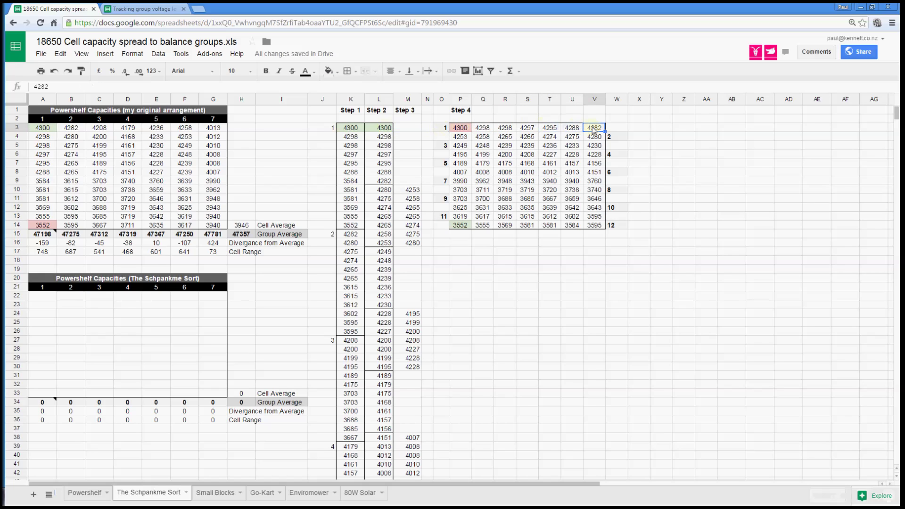
Trace the second row's transpose formula in P4 back to its sorted Step 3 group.
{"action": "left_click", "coordinate": [457, 137]}
{"action": "left_click", "coordinate": [406, 193]}
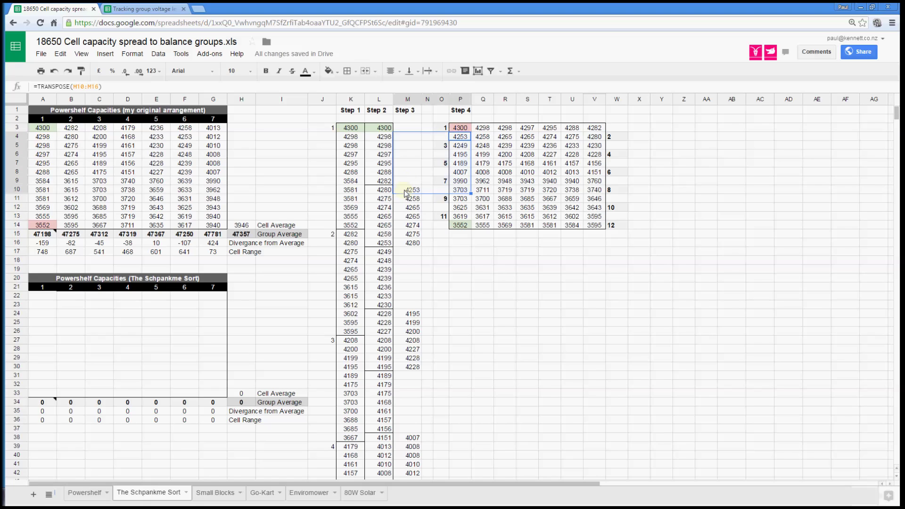
{"action": "left_click_drag", "start_coordinate": [411, 192], "coordinate": [412, 245]}
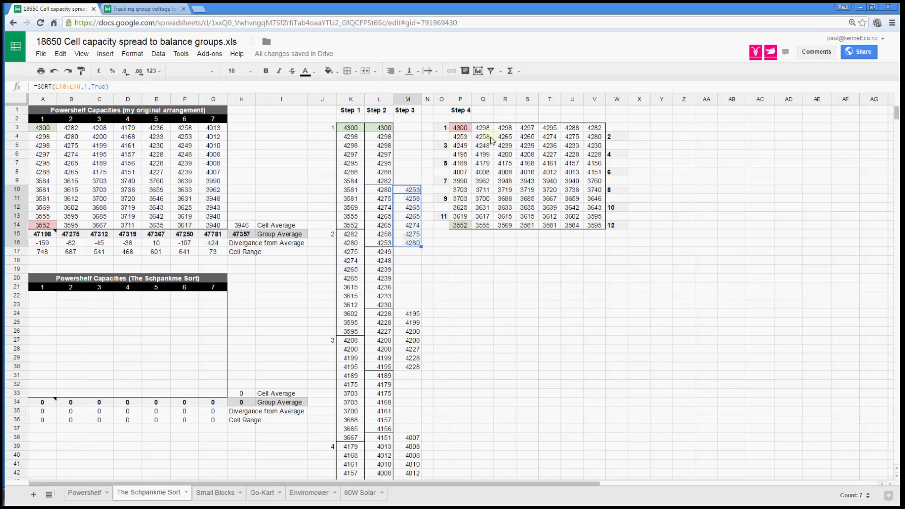
{"action": "left_click", "coordinate": [595, 139]}
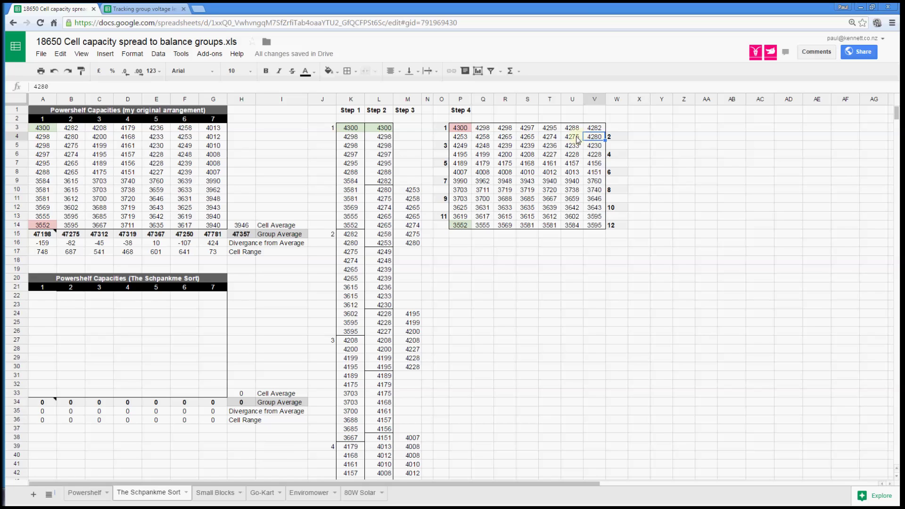
Compare values across the first two Step 4 rows, including the 4280.
{"action": "left_click", "coordinate": [577, 139]}
{"action": "left_click", "coordinate": [595, 138]}
{"action": "left_click", "coordinate": [573, 138]}
{"action": "left_click", "coordinate": [549, 138]}
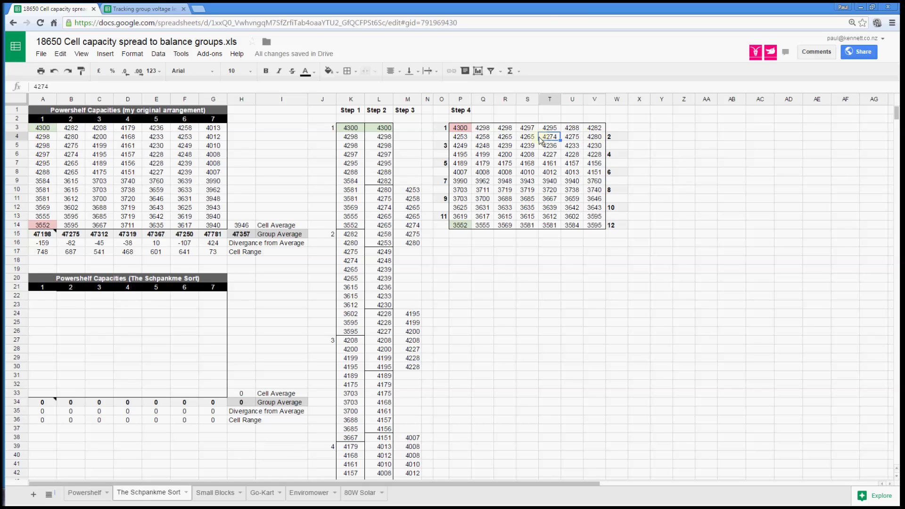
{"action": "left_click", "coordinate": [522, 141]}
{"action": "left_click", "coordinate": [463, 129]}
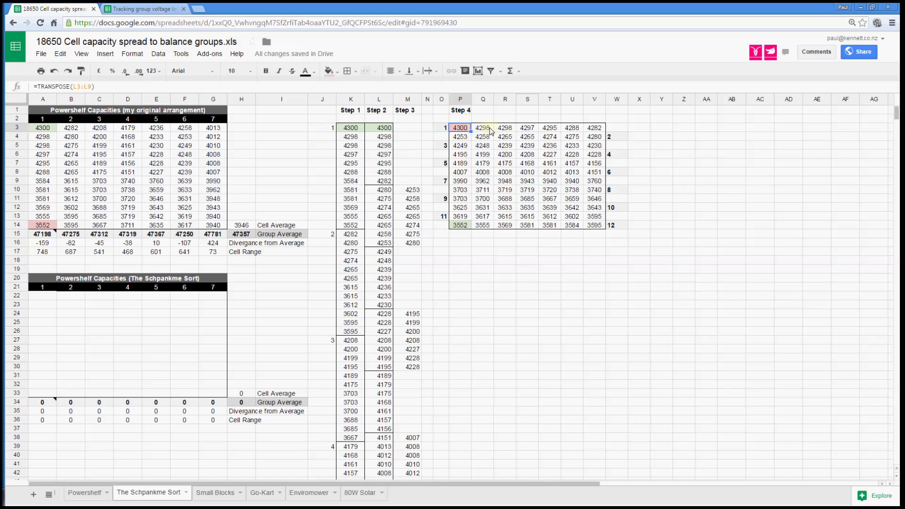
{"action": "left_click", "coordinate": [592, 130]}
{"action": "left_click", "coordinate": [595, 138]}
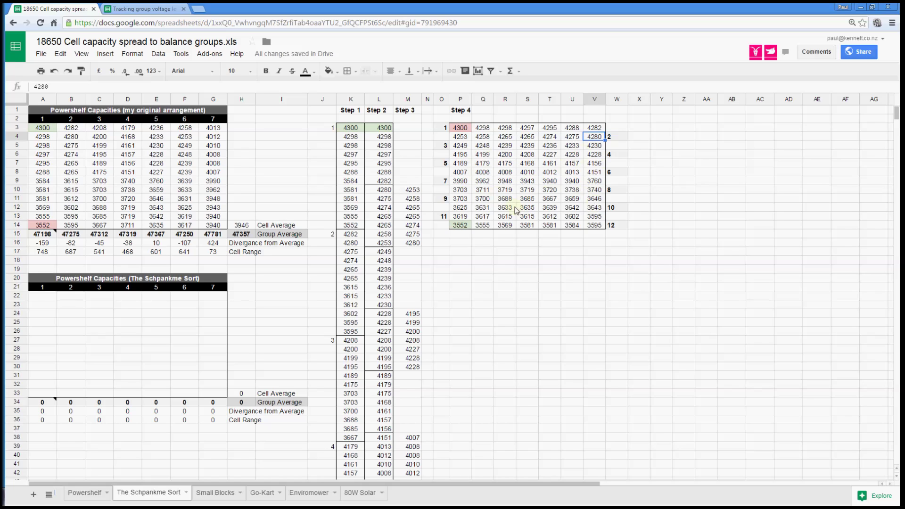
Check the last row's transpose formula and select the whole Step 4 table P3:V14.
{"action": "left_click", "coordinate": [462, 226]}
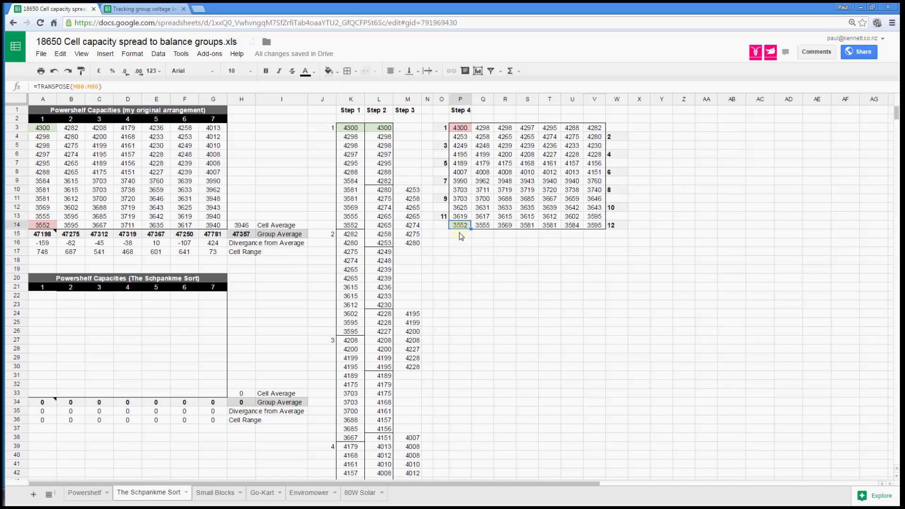
{"action": "left_click", "coordinate": [458, 130]}
{"action": "left_click", "coordinate": [595, 227], "text": "shift"}
{"action": "key", "text": "ctrl+c"}
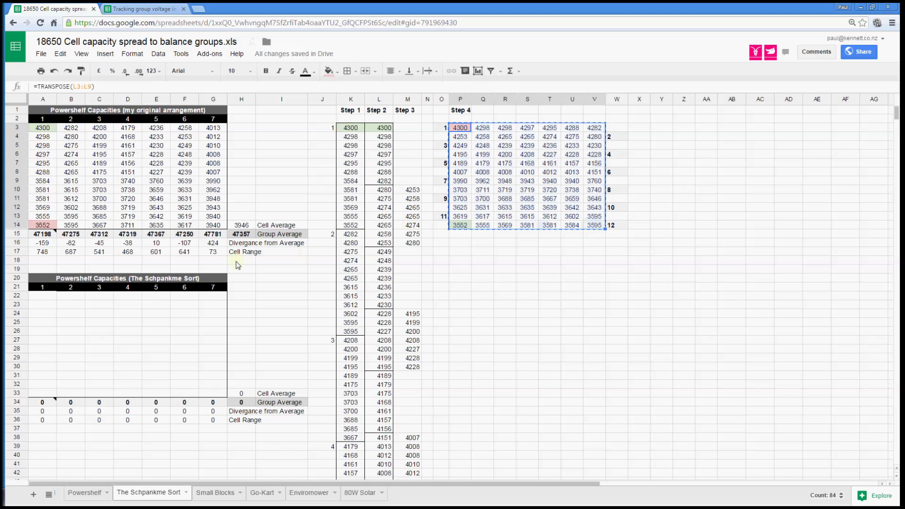
Paste the Step 4 table into A22 as values only.
{"action": "left_click", "coordinate": [46, 297]}
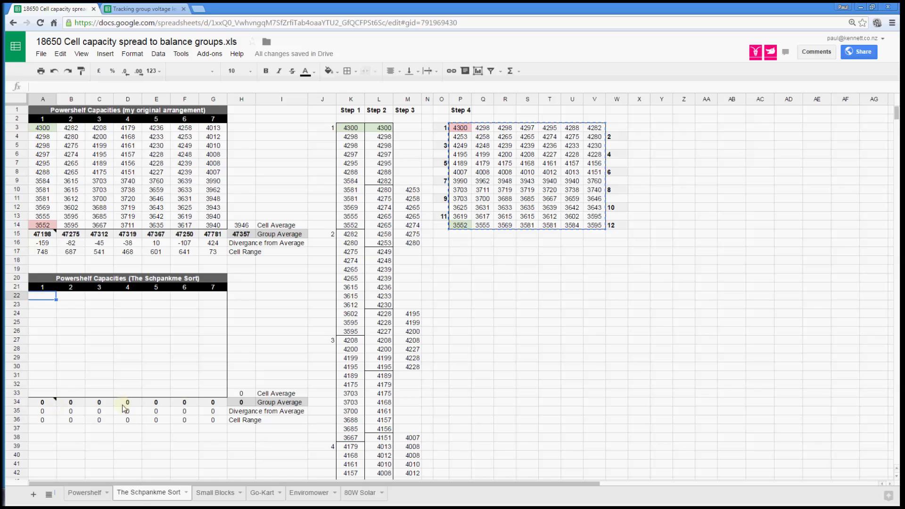
{"action": "right_click", "coordinate": [43, 297]}
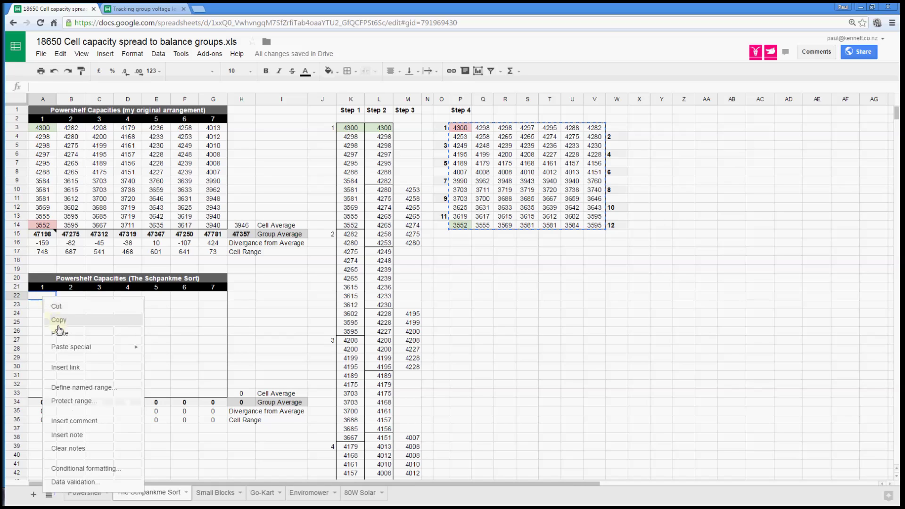
{"action": "mouse_move", "coordinate": [47, 348]}
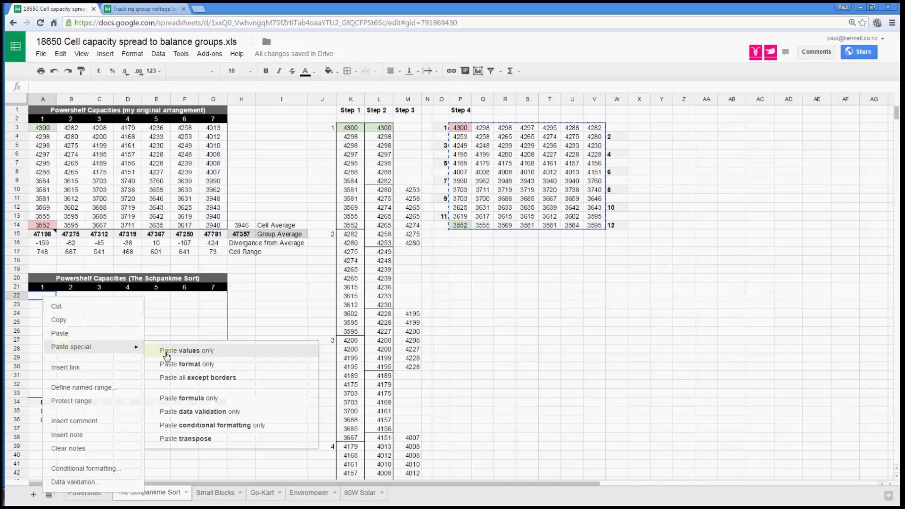
{"action": "left_click", "coordinate": [166, 353]}
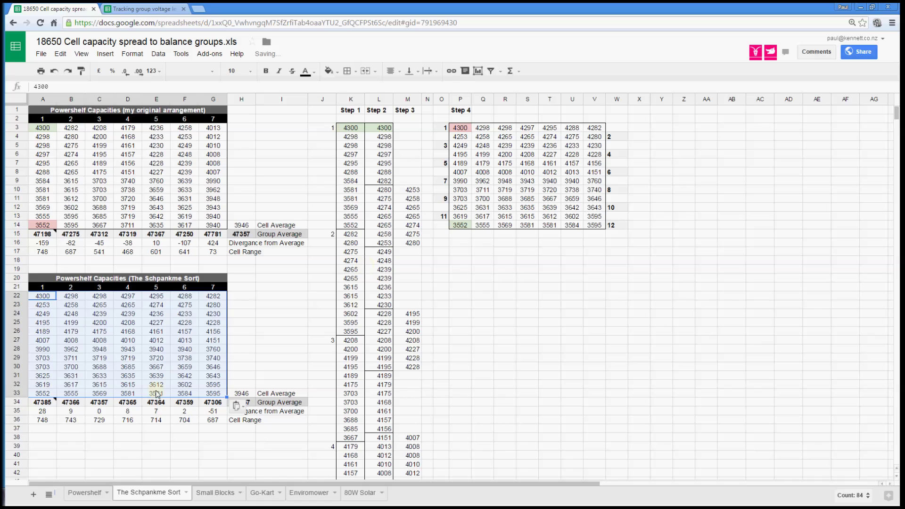
Review the group divergence formulas in row 35 and group 7's original divergence.
{"action": "left_click", "coordinate": [43, 412]}
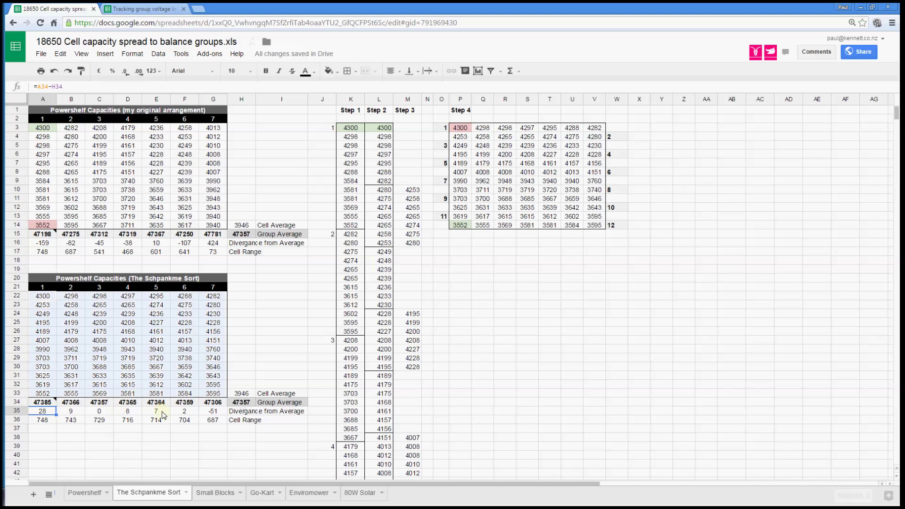
{"action": "left_click", "coordinate": [211, 412], "text": "shift"}
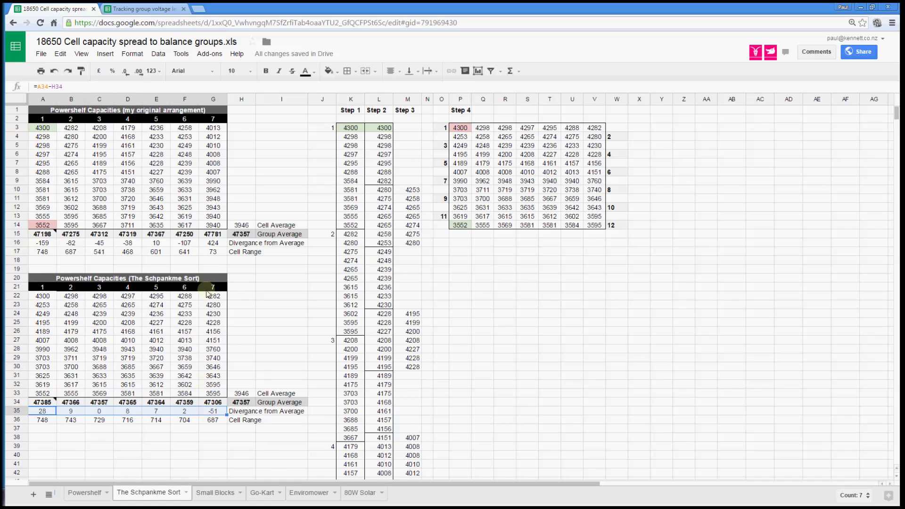
{"action": "left_click", "coordinate": [215, 244]}
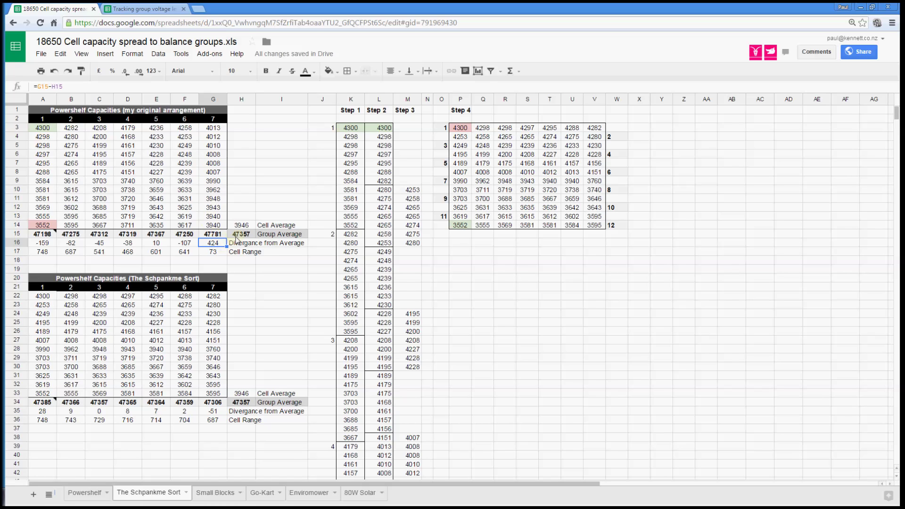
{"action": "double_click", "coordinate": [218, 248]}
{"action": "key", "text": "Escape"}
{"action": "left_click", "coordinate": [41, 243]}
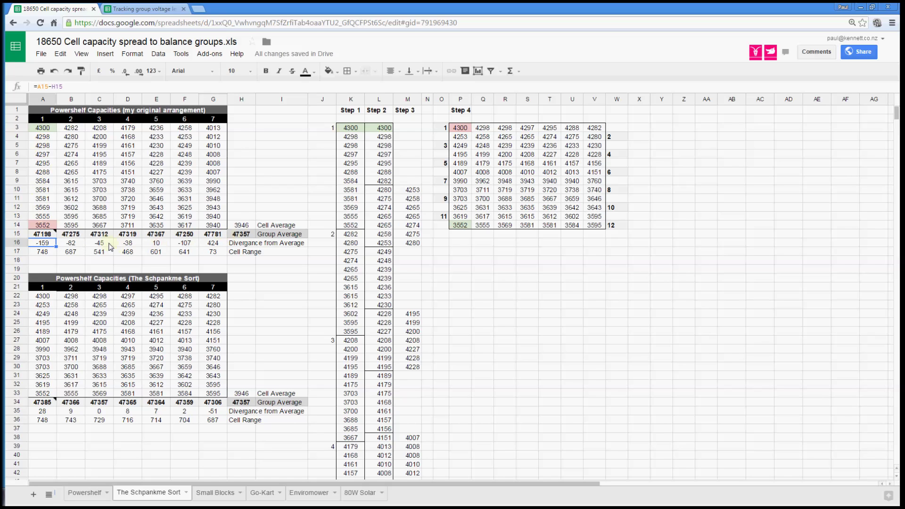
{"action": "left_click", "coordinate": [153, 244]}
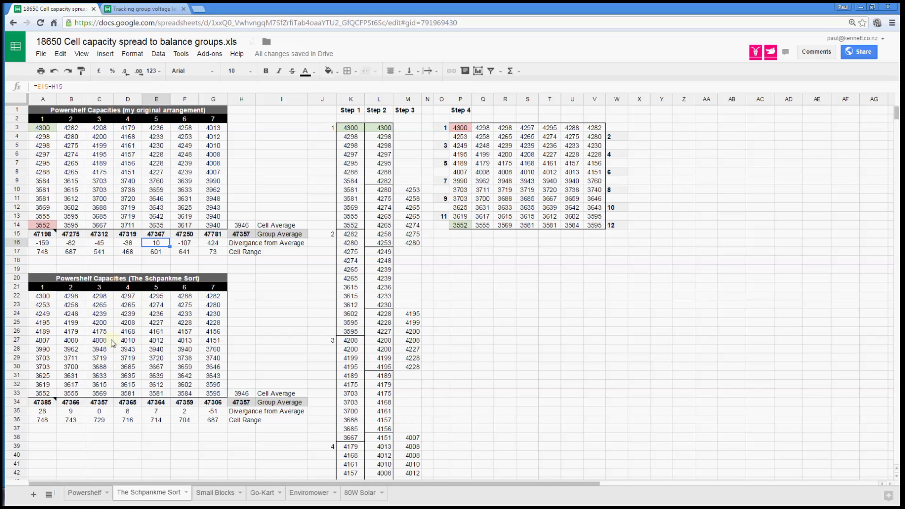
{"action": "left_click", "coordinate": [206, 416]}
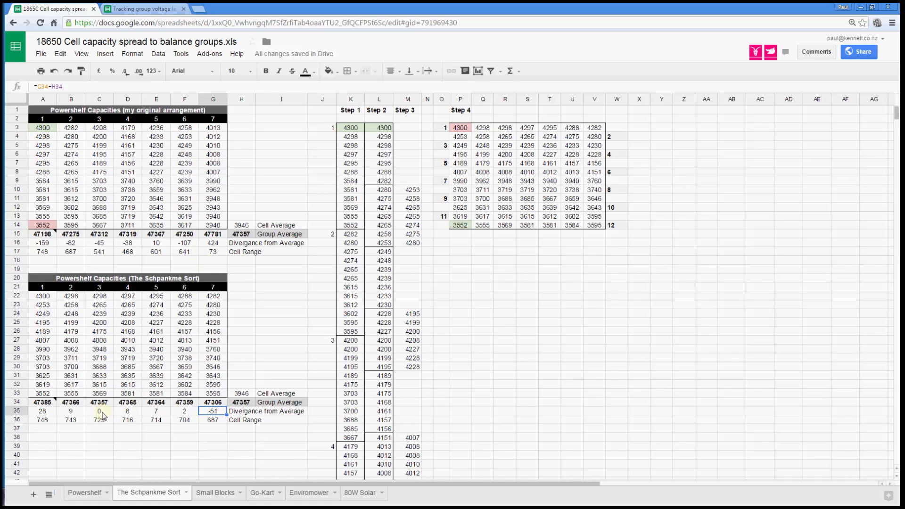
{"action": "left_click", "coordinate": [99, 414]}
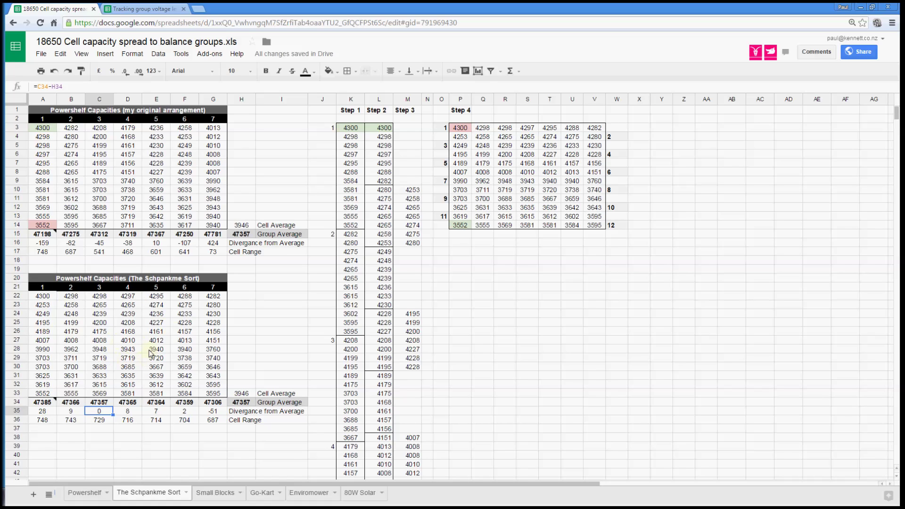
{"action": "left_click", "coordinate": [150, 353]}
Review the Schpankme Sort values and divergences (group 3's 0, group 7's -51), then open Powershelf.
{"action": "left_click", "coordinate": [49, 297]}
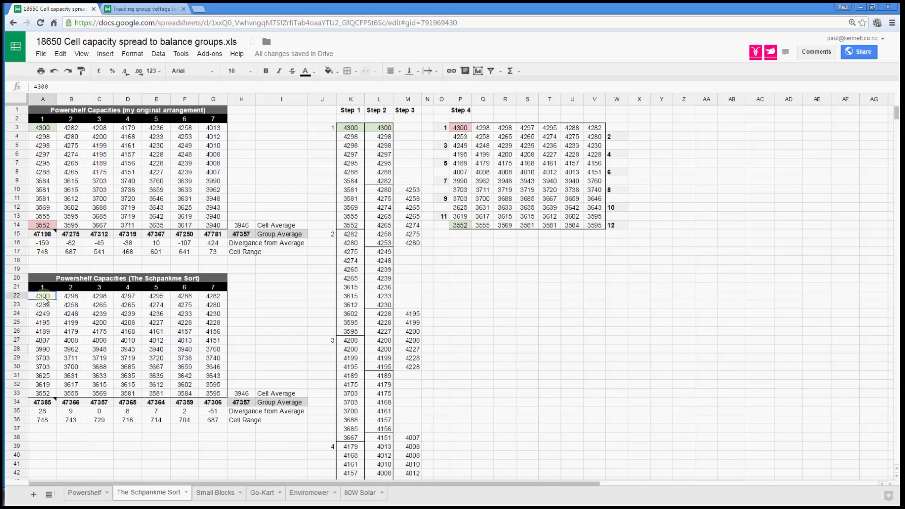
{"action": "left_click", "coordinate": [203, 394], "text": "shift"}
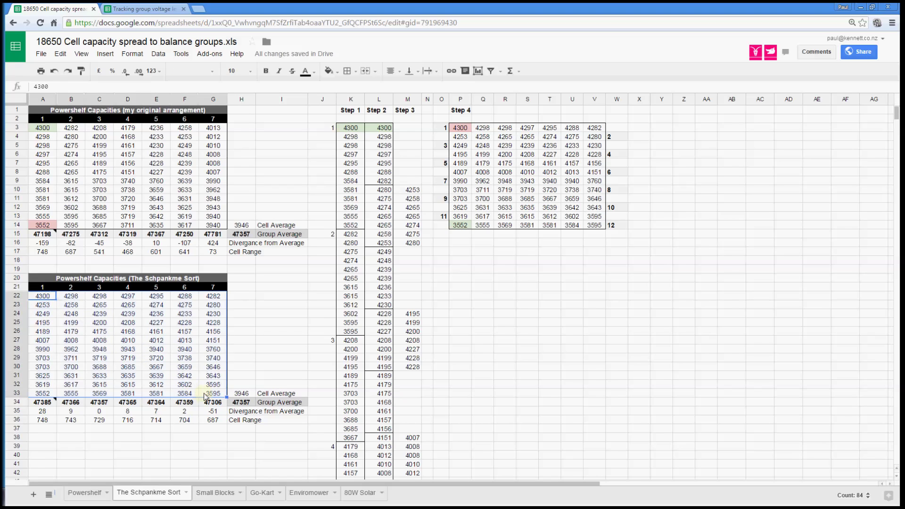
{"action": "left_click", "coordinate": [180, 341]}
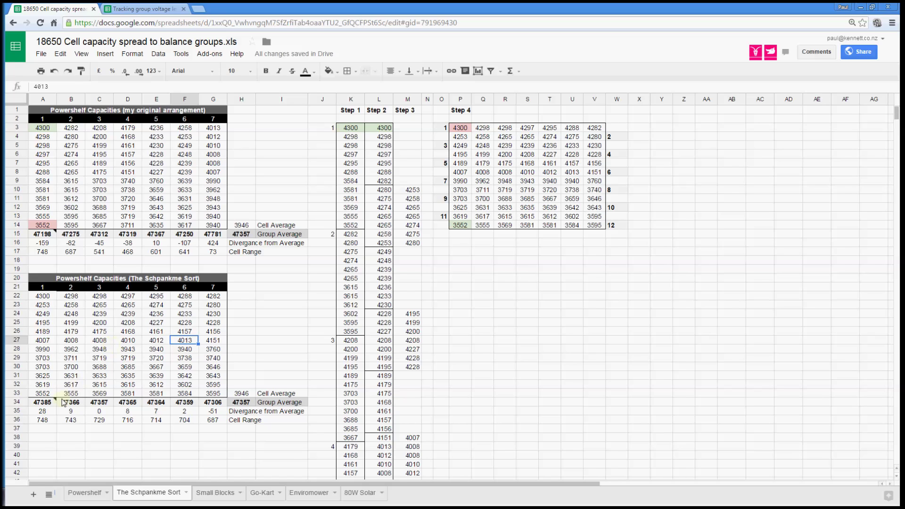
{"action": "left_click", "coordinate": [90, 414]}
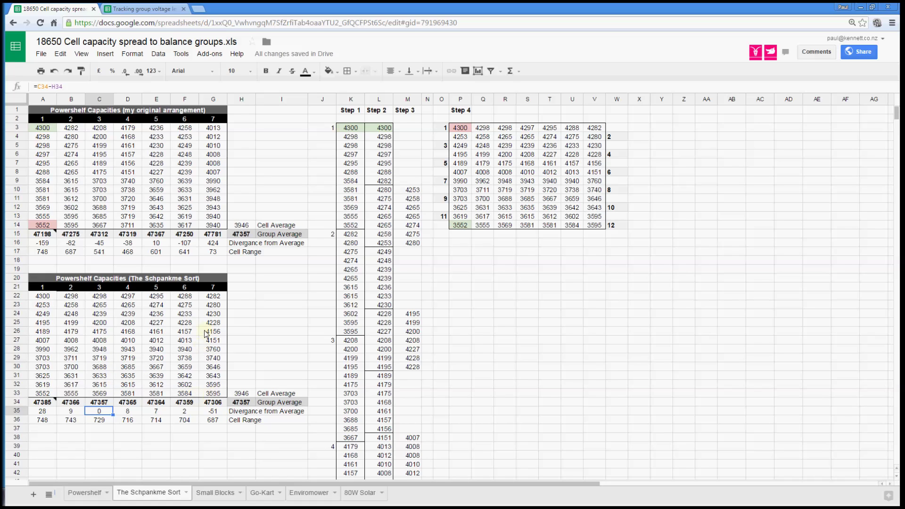
{"action": "left_click", "coordinate": [212, 411]}
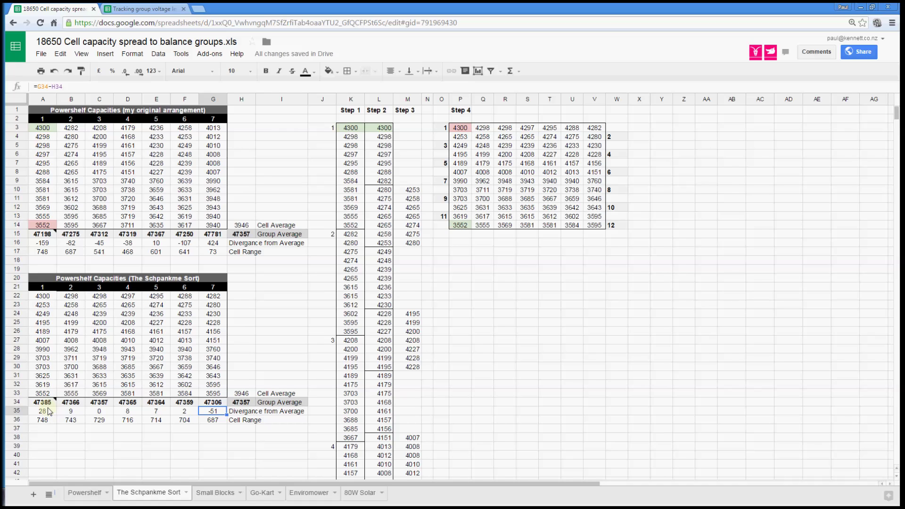
{"action": "left_click", "coordinate": [85, 493]}
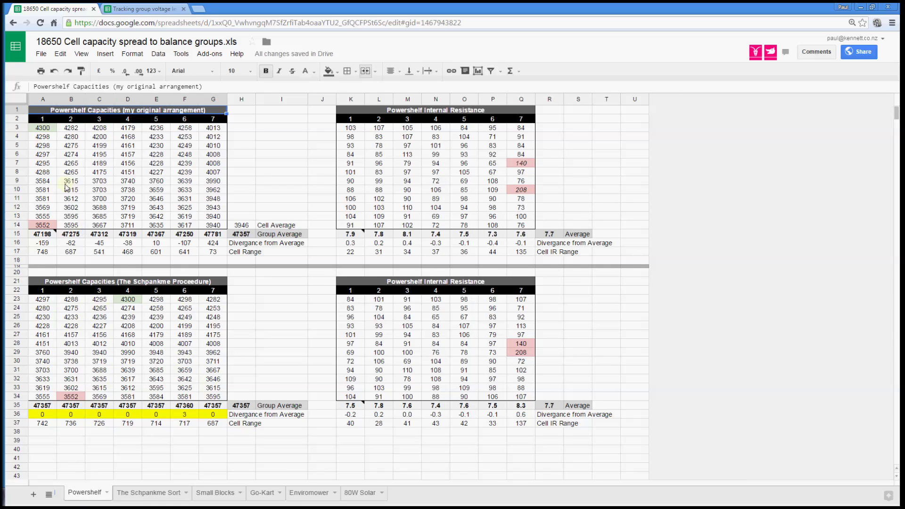
Check Powershelf's row 36 divergences and group average formula, then go back to The Schpankme Sort.
{"action": "left_click", "coordinate": [47, 415]}
{"action": "left_click", "coordinate": [68, 416]}
{"action": "left_click", "coordinate": [99, 416]}
{"action": "left_click", "coordinate": [128, 416]}
{"action": "left_click", "coordinate": [167, 416]}
{"action": "left_click", "coordinate": [184, 416]}
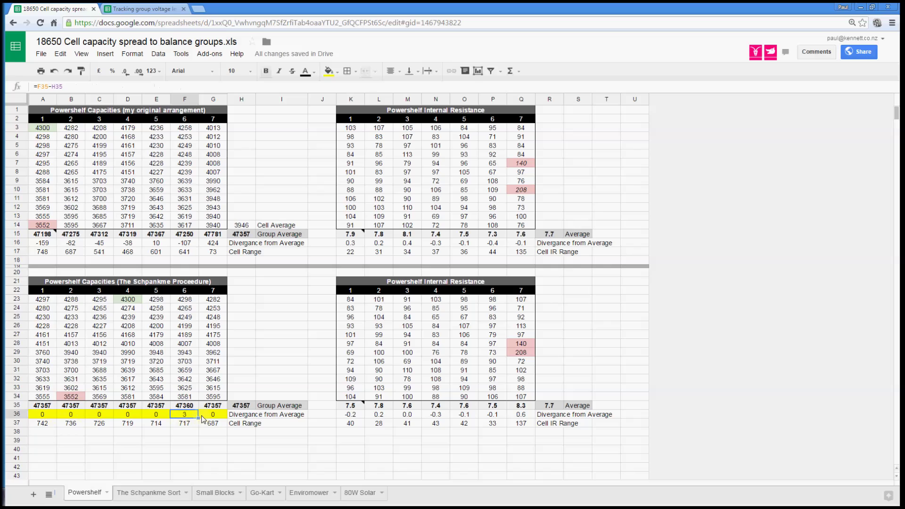
{"action": "left_click", "coordinate": [210, 416]}
{"action": "left_click", "coordinate": [193, 418]}
{"action": "left_click", "coordinate": [233, 408]}
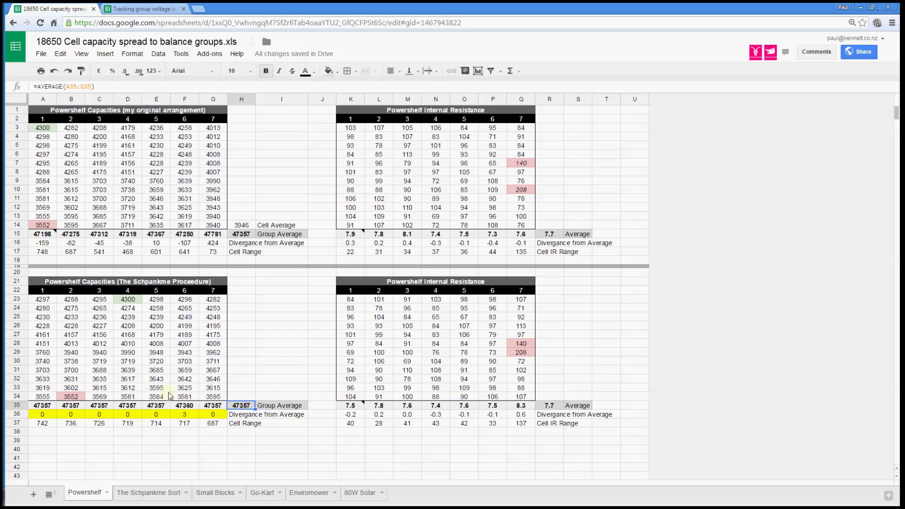
{"action": "left_click", "coordinate": [159, 494]}
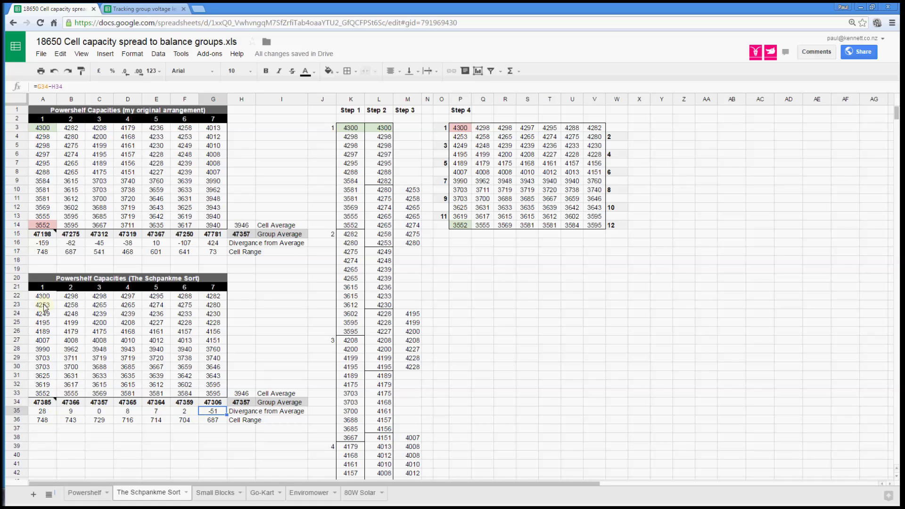
{"action": "left_click_drag", "start_coordinate": [43, 297], "coordinate": [43, 396]}
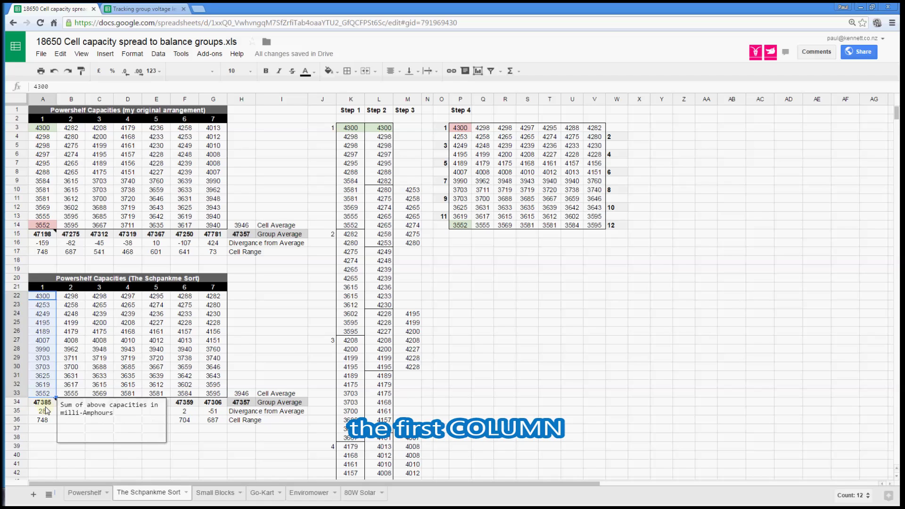
{"action": "left_click", "coordinate": [44, 413]}
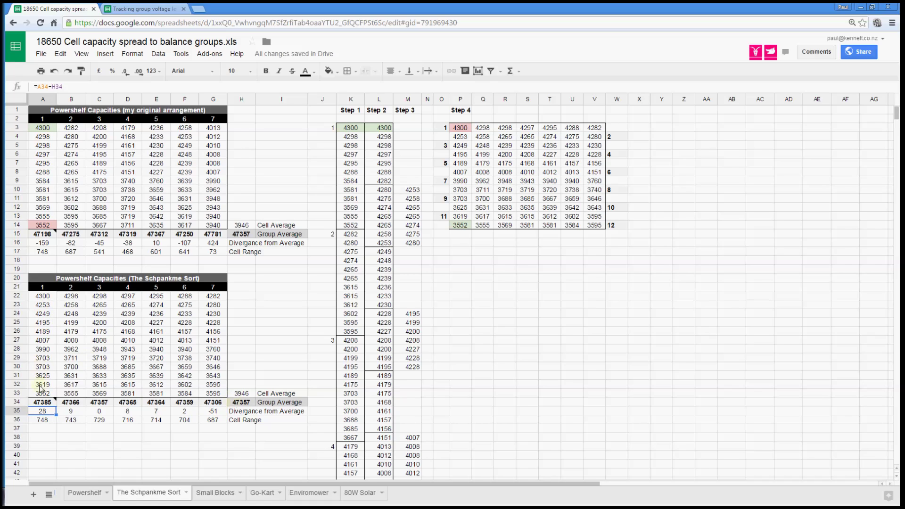
{"action": "left_click", "coordinate": [40, 401]}
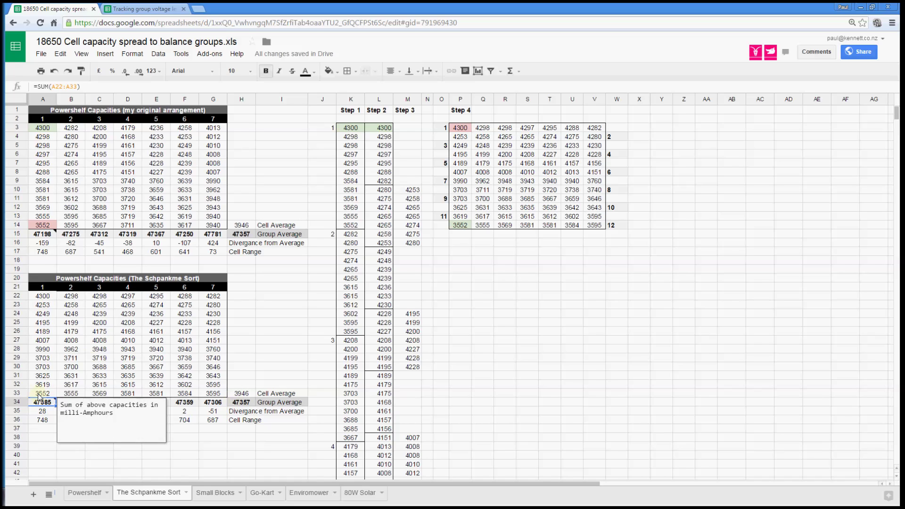
{"action": "left_click", "coordinate": [39, 394]}
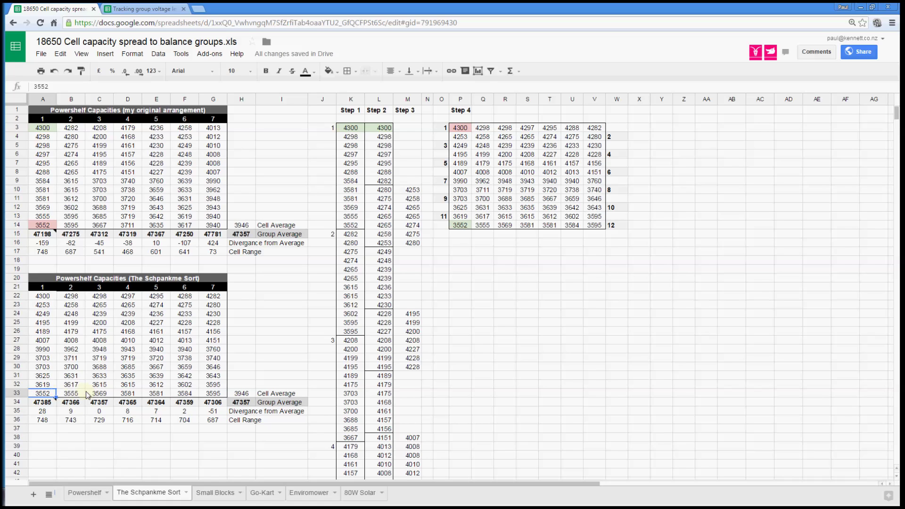
{"action": "left_click", "coordinate": [213, 394]}
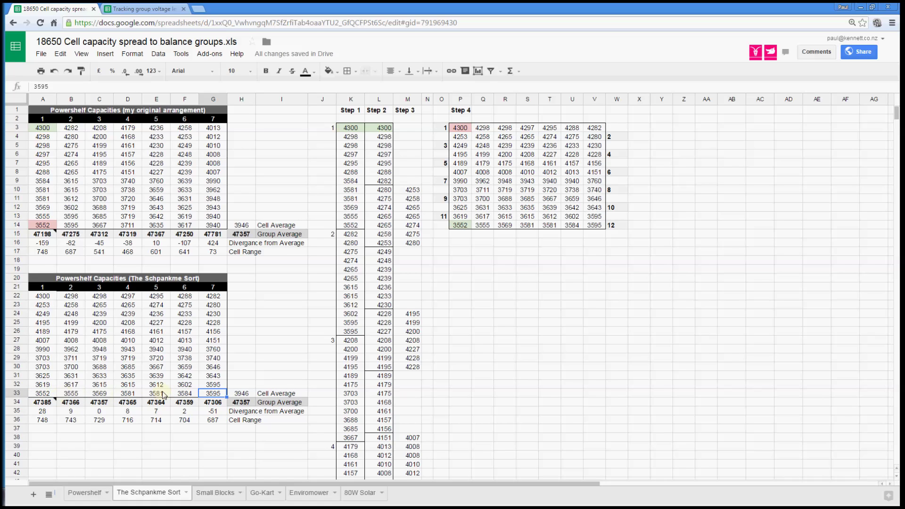
{"action": "left_click", "coordinate": [38, 386]}
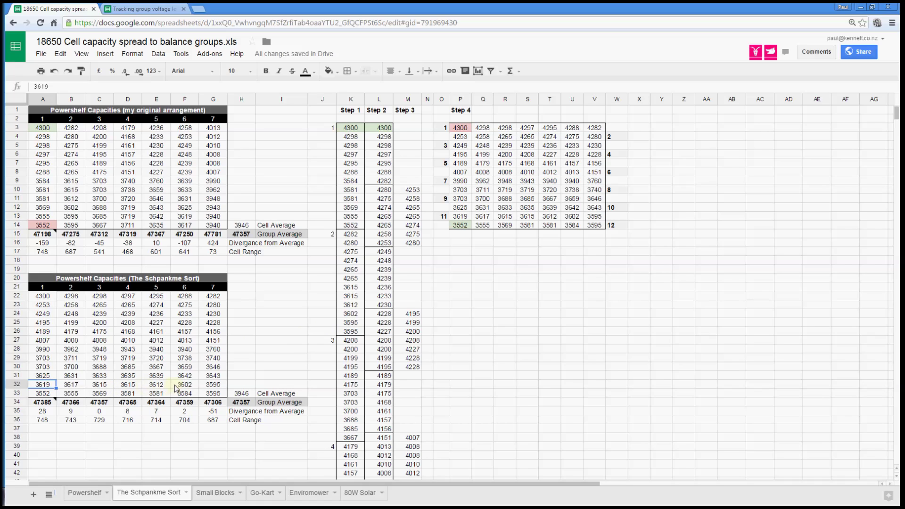
{"action": "left_click", "coordinate": [205, 388]}
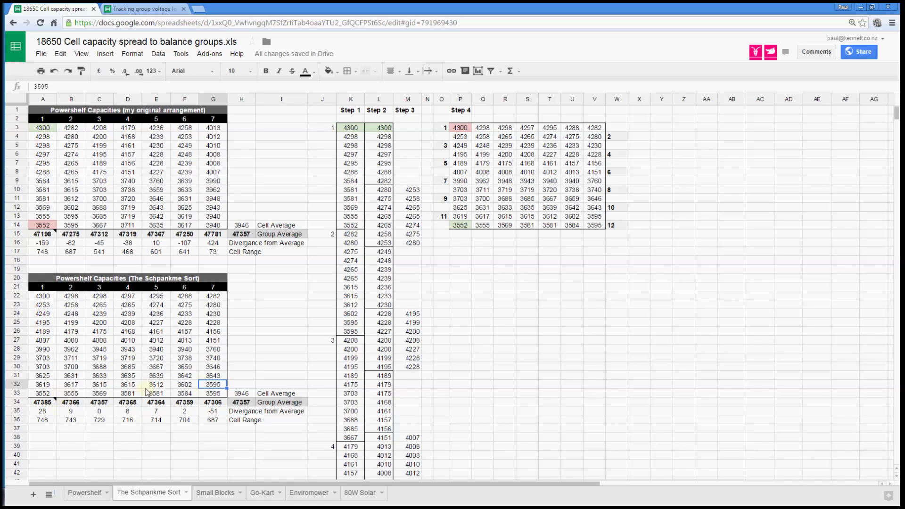
Park group 1's 3619 in I30 and move group 7's 3595 into A32.
{"action": "left_click", "coordinate": [39, 387]}
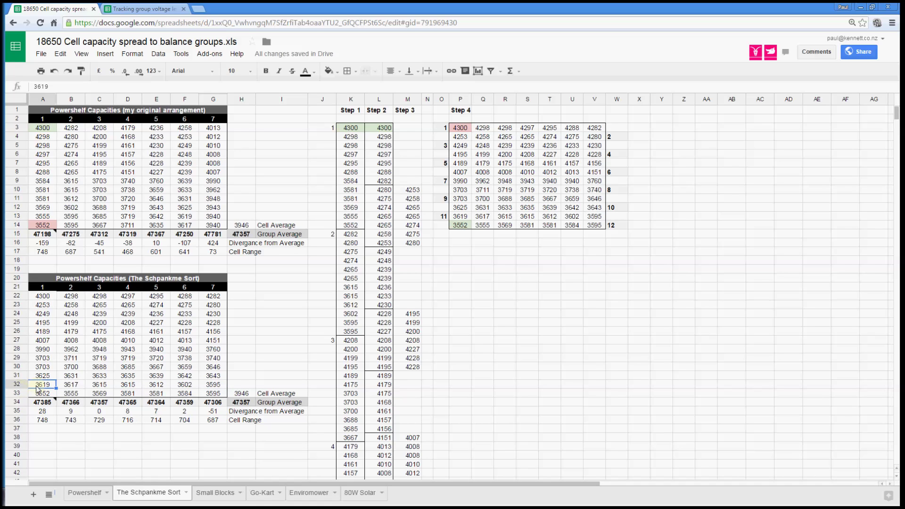
{"action": "key", "text": "ctrl+c"}
{"action": "left_click", "coordinate": [266, 369]}
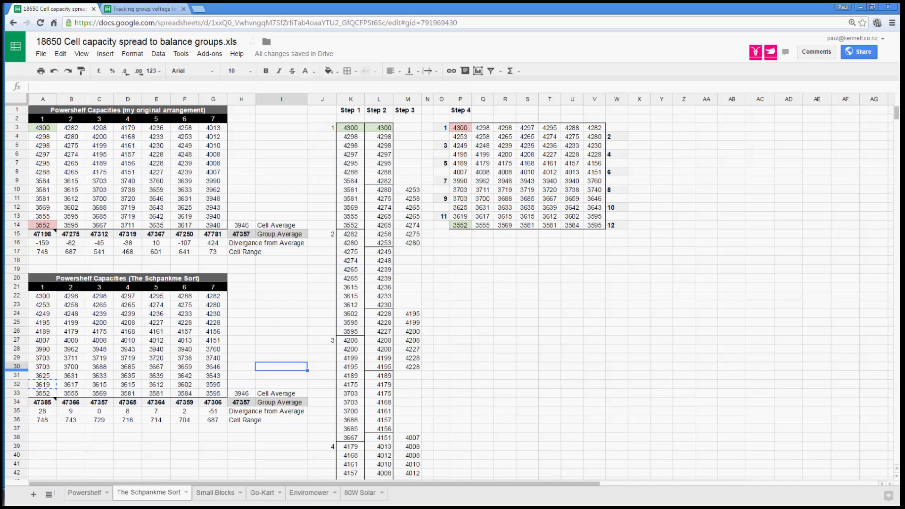
{"action": "key", "text": "ctrl+v"}
{"action": "left_click", "coordinate": [213, 384]}
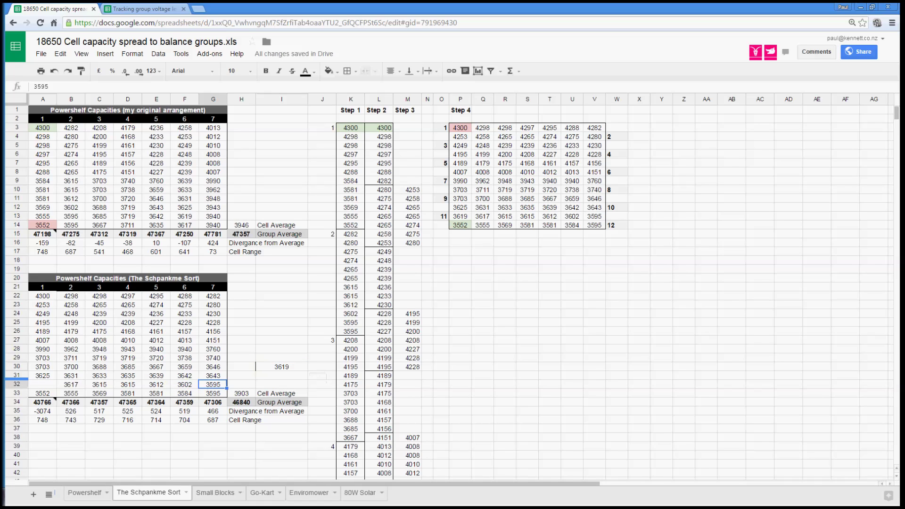
{"action": "key", "text": "ctrl+c"}
{"action": "left_click", "coordinate": [47, 387]}
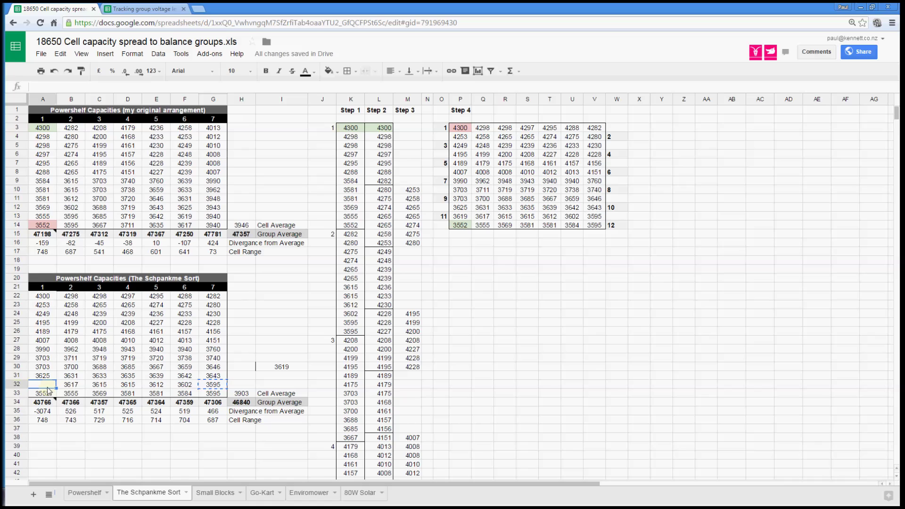
{"action": "key", "text": "ctrl+v"}
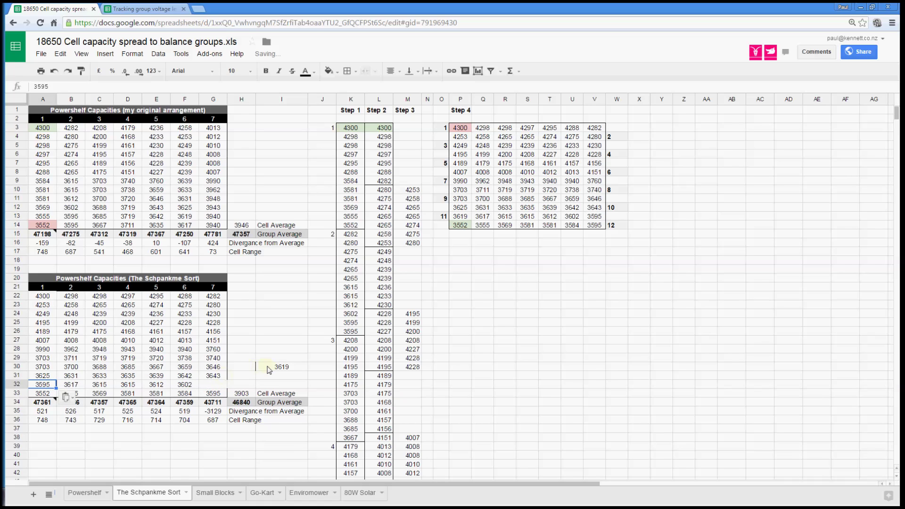
Move the parked 3619 into G32 and check group 1's divergence in A35.
{"action": "left_click", "coordinate": [263, 368]}
{"action": "key", "text": "ctrl+x"}
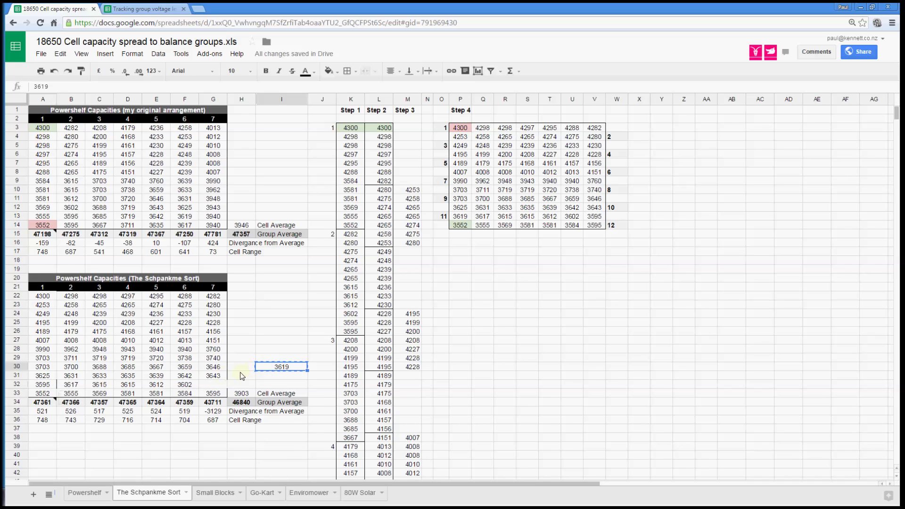
{"action": "left_click", "coordinate": [218, 386]}
{"action": "key", "text": "ctrl+v"}
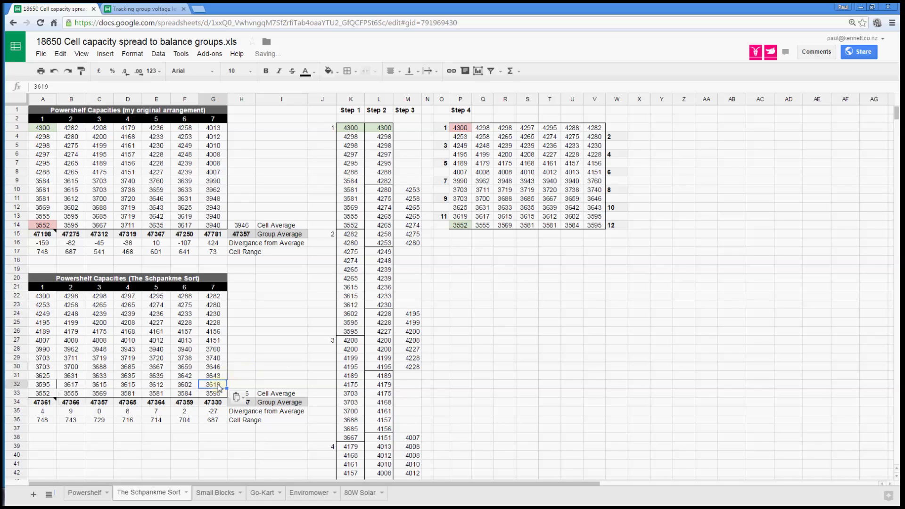
{"action": "left_click", "coordinate": [41, 413]}
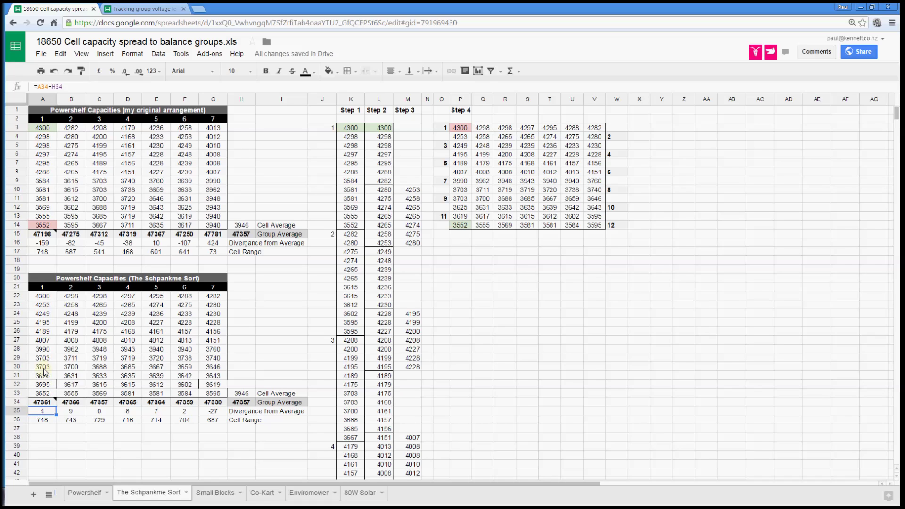
Park group 1's 3703 in I29 and move group 2's 3700 into A30.
{"action": "left_click", "coordinate": [63, 369]}
{"action": "left_click", "coordinate": [46, 370]}
{"action": "key", "text": "ctrl+c"}
{"action": "left_click", "coordinate": [267, 361]}
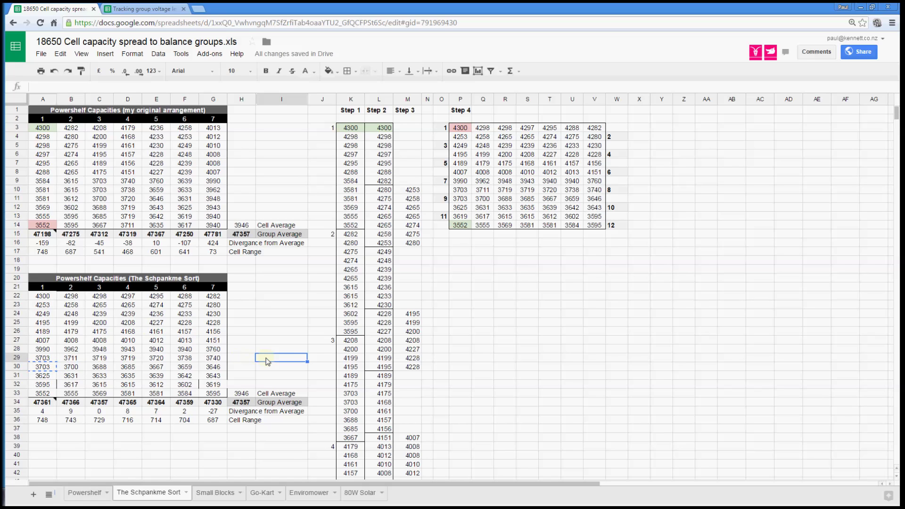
{"action": "key", "text": "ctrl+v"}
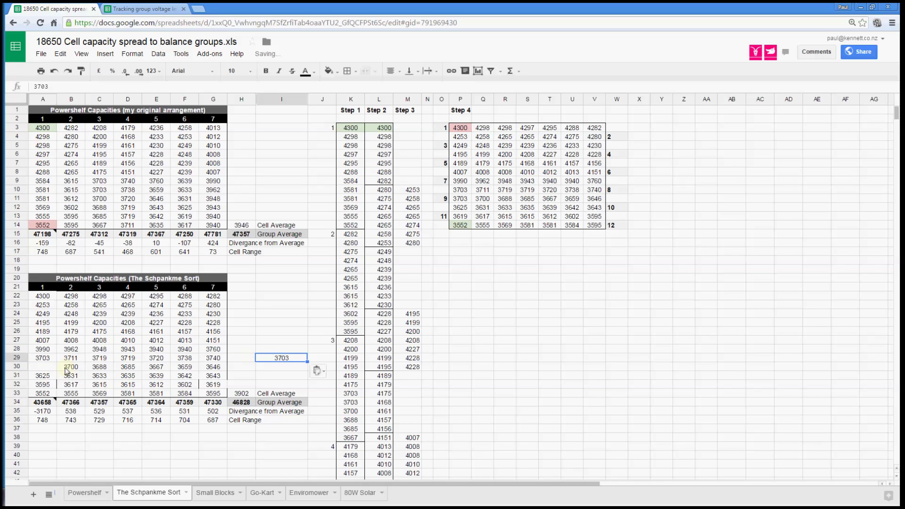
{"action": "left_click", "coordinate": [66, 369]}
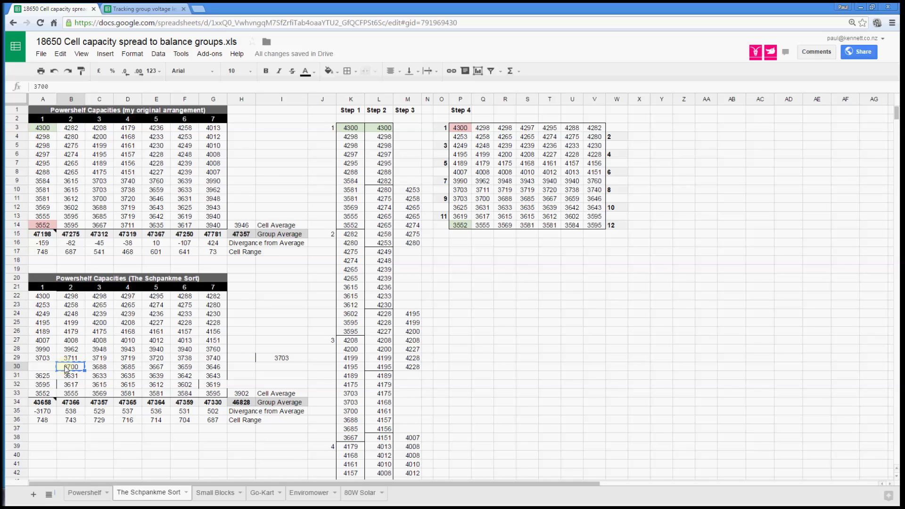
{"action": "key", "text": "ctrl+c"}
{"action": "left_click", "coordinate": [47, 370]}
{"action": "key", "text": "ctrl+v"}
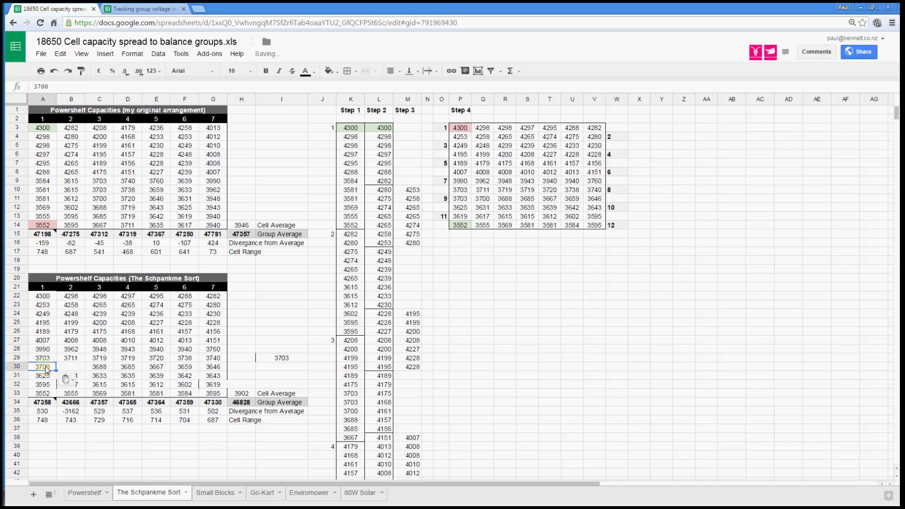
Move the parked 3703 into B30, confirm group 1's divergence of 1, and inspect 4007.
{"action": "left_click", "coordinate": [267, 360]}
{"action": "key", "text": "ctrl+x"}
{"action": "left_click", "coordinate": [68, 370]}
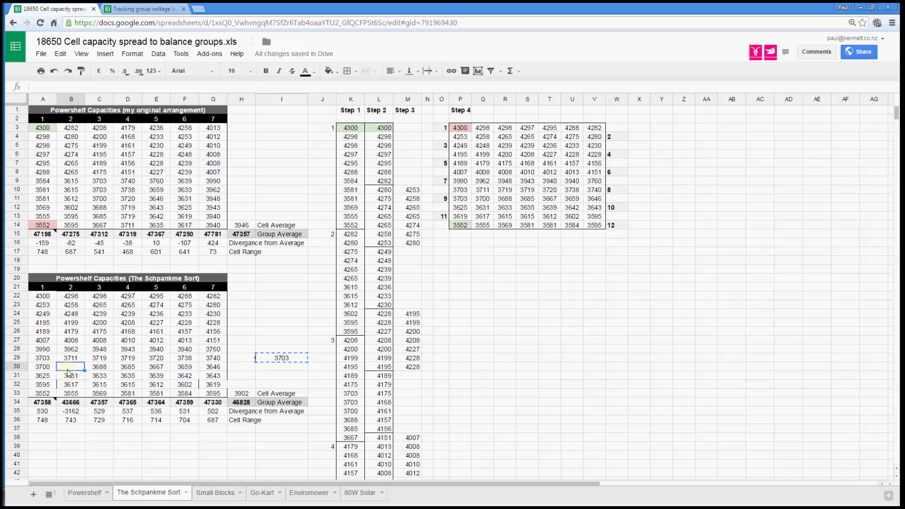
{"action": "key", "text": "ctrl+v"}
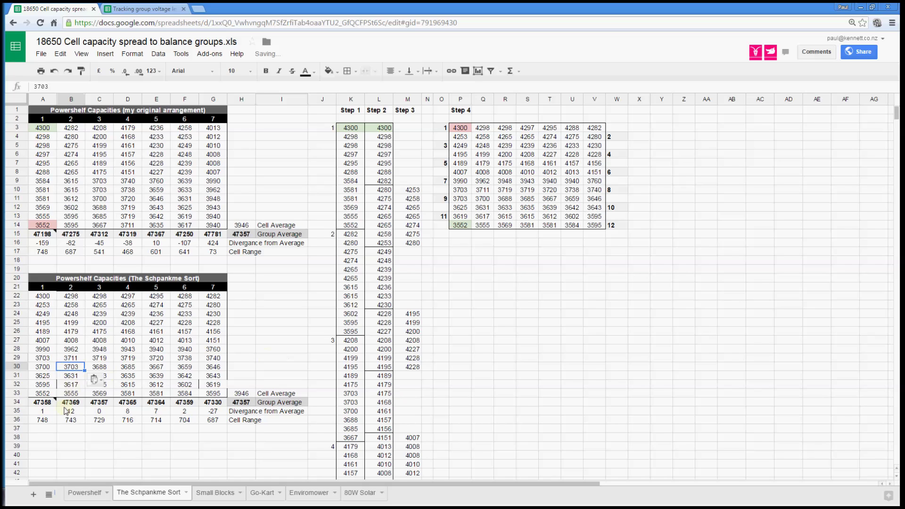
{"action": "left_click", "coordinate": [50, 413]}
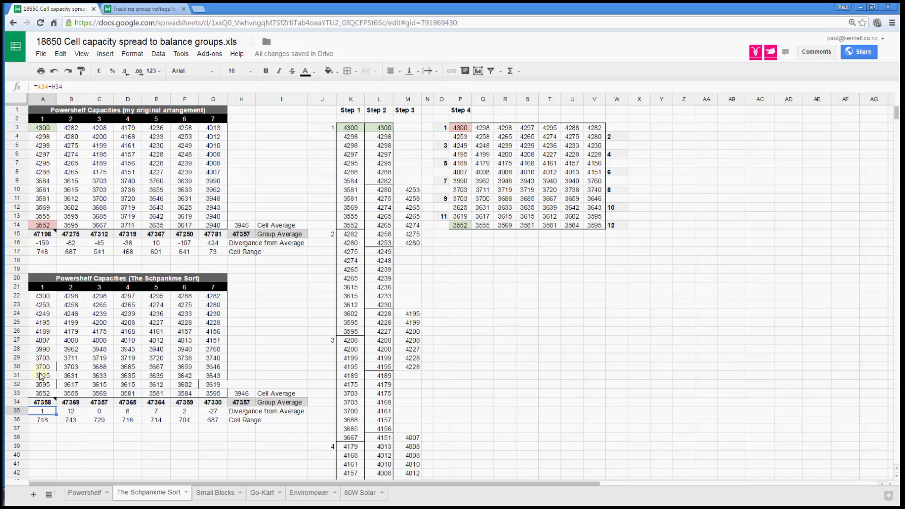
{"action": "left_click", "coordinate": [43, 343]}
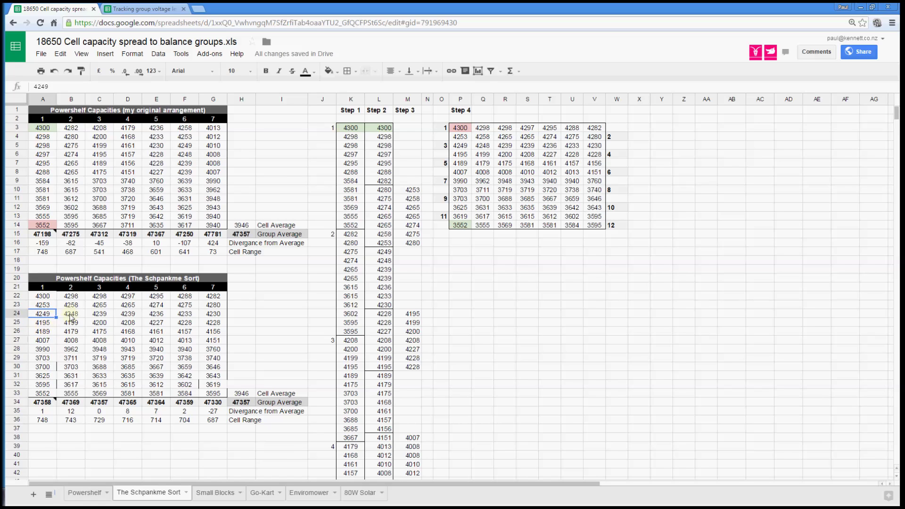
Move group 1's 4249 from A24 into spare cell I24.
{"action": "left_click", "coordinate": [37, 314]}
{"action": "key", "text": "ctrl+c"}
{"action": "left_click", "coordinate": [264, 306]}
{"action": "left_click", "coordinate": [262, 315]}
{"action": "key", "text": "ctrl+v"}
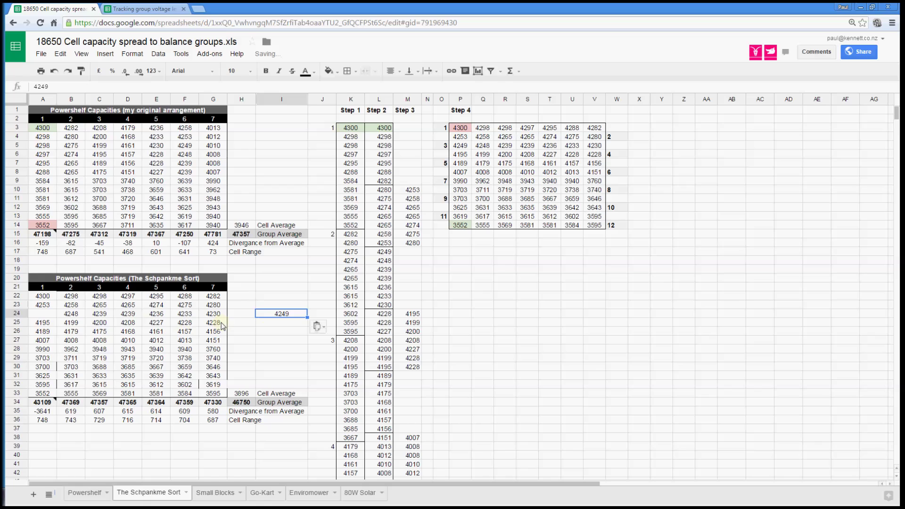
Move group 2's 4248 into A24 and the parked 4249 into B24.
{"action": "left_click", "coordinate": [68, 314]}
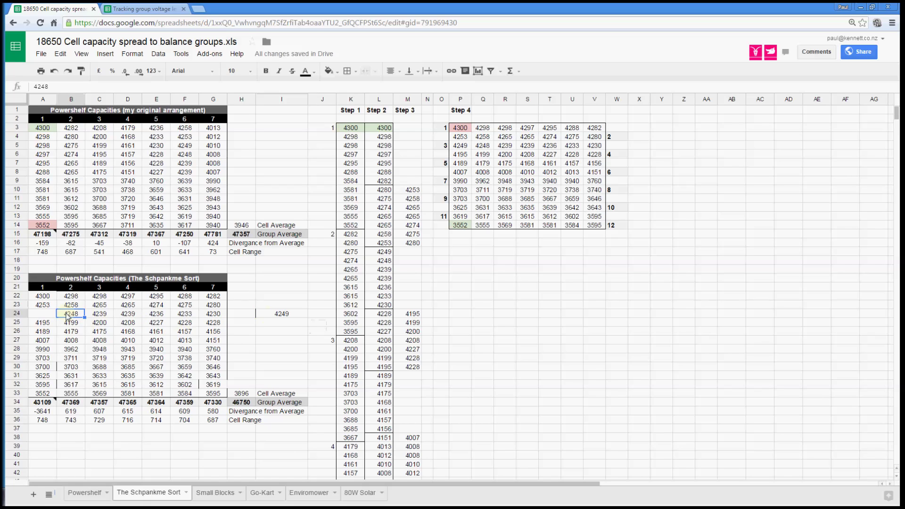
{"action": "key", "text": "ctrl+x"}
{"action": "left_click", "coordinate": [44, 313]}
{"action": "key", "text": "ctrl+v"}
{"action": "left_click", "coordinate": [281, 317]}
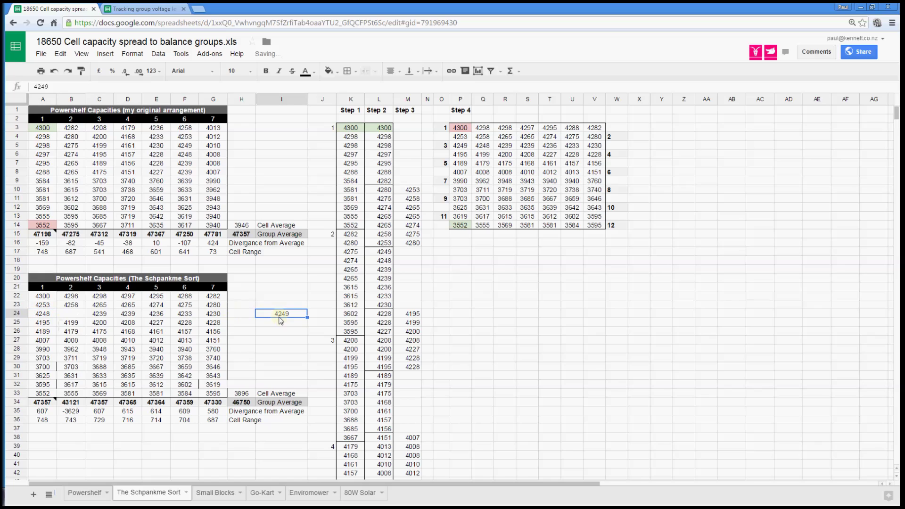
{"action": "key", "text": "ctrl+x"}
{"action": "left_click", "coordinate": [71, 316]}
{"action": "key", "text": "ctrl+v"}
Fill group 1's zero-divergence cell A35 with yellow.
{"action": "left_click", "coordinate": [50, 414]}
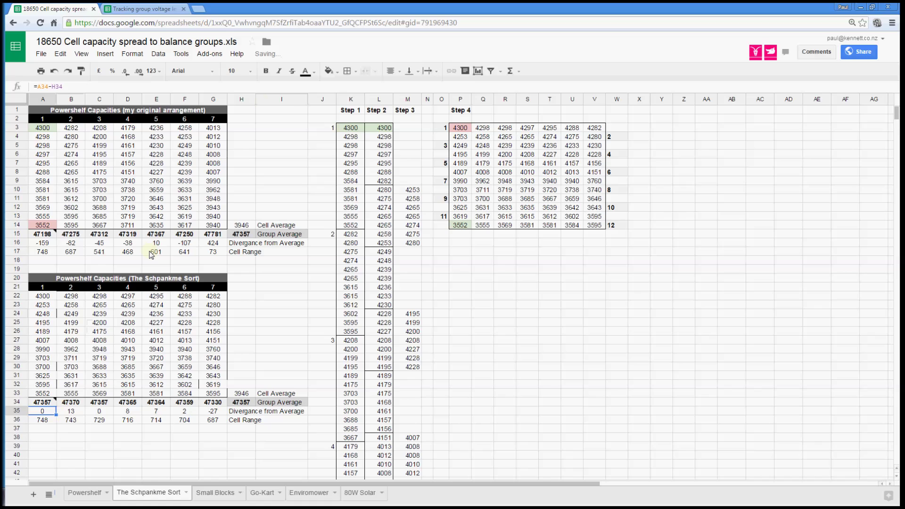
{"action": "left_click", "coordinate": [329, 72]}
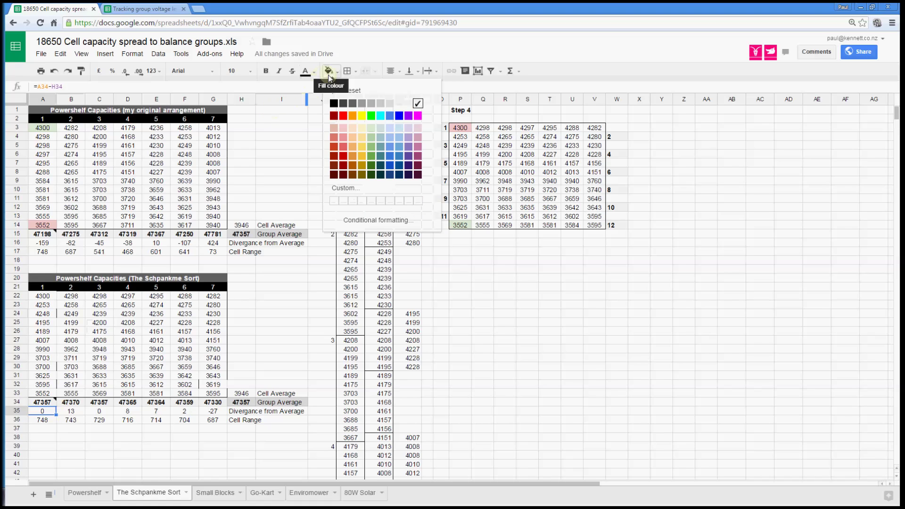
{"action": "left_click", "coordinate": [362, 116]}
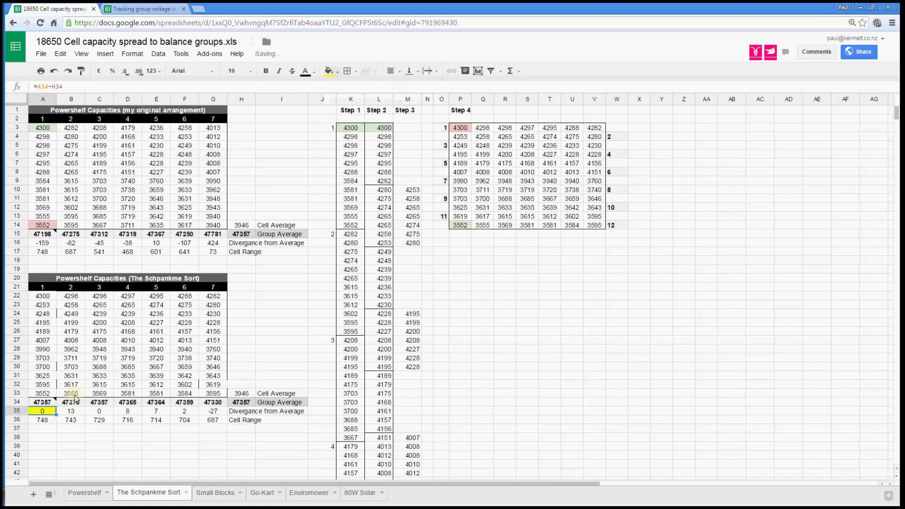